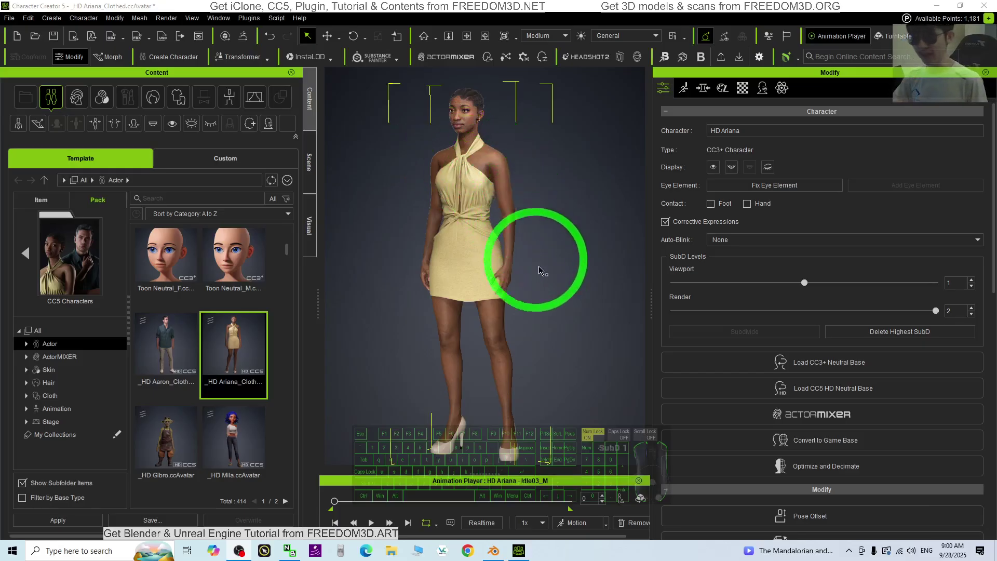
pyautogui.click(494, 551)
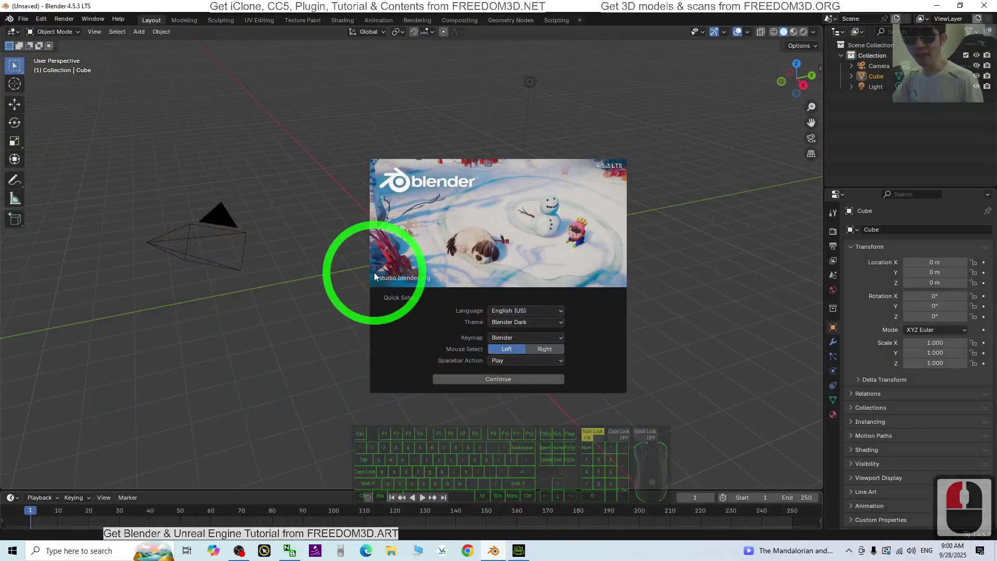
pyautogui.click(939, 4)
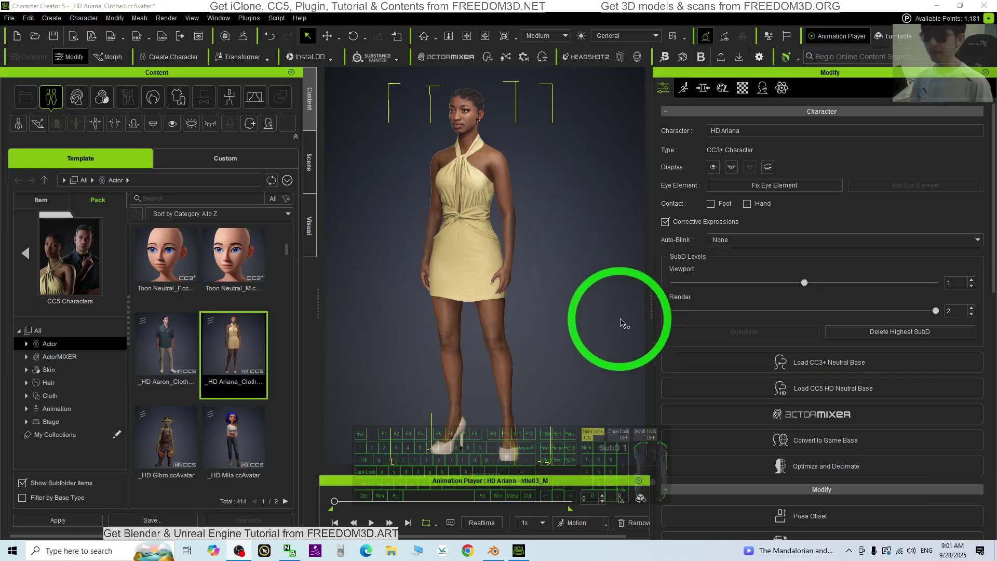
pyautogui.click(493, 551)
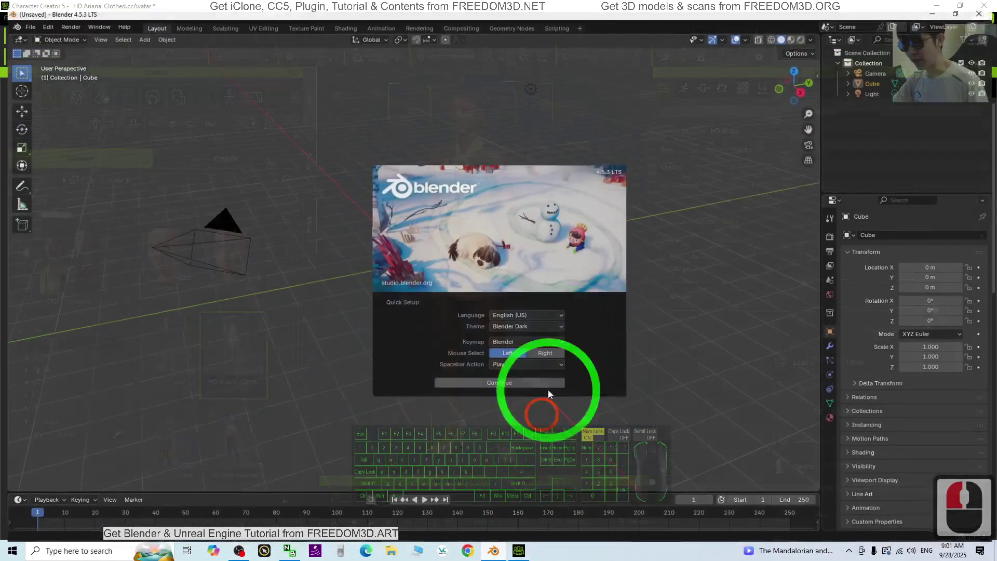
pyautogui.click(934, 5)
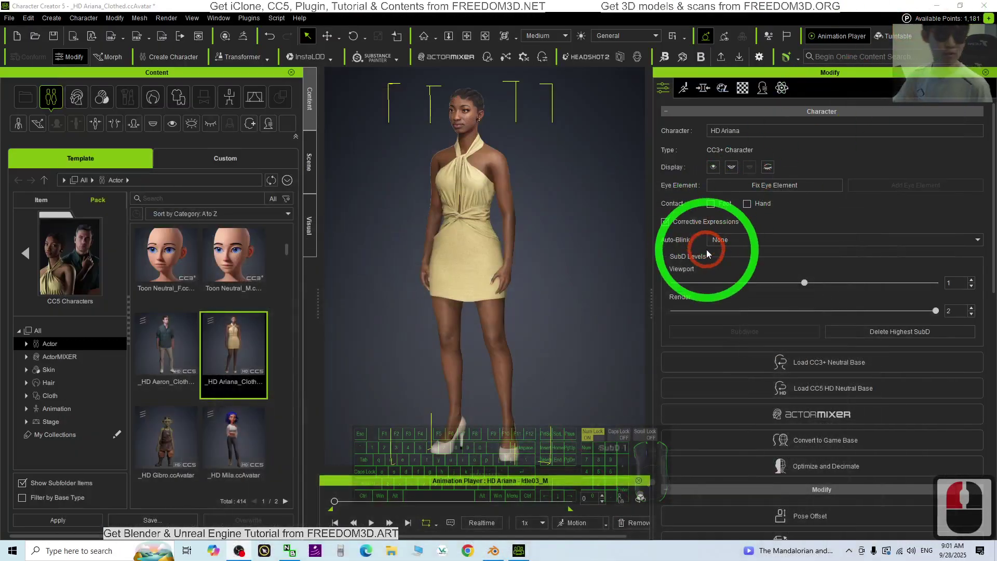
# Shrink the Character Creator window to expose the desktop and open the FBX export settings for the clothed character.
pyautogui.moveTo(415, 6); pyautogui.dragTo(507, 30)
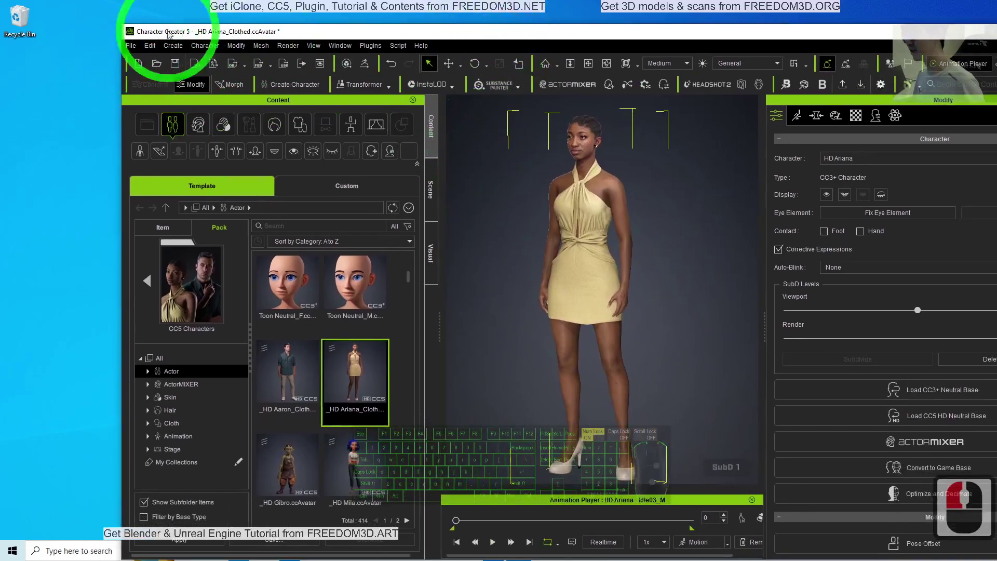
pyautogui.click(132, 45)
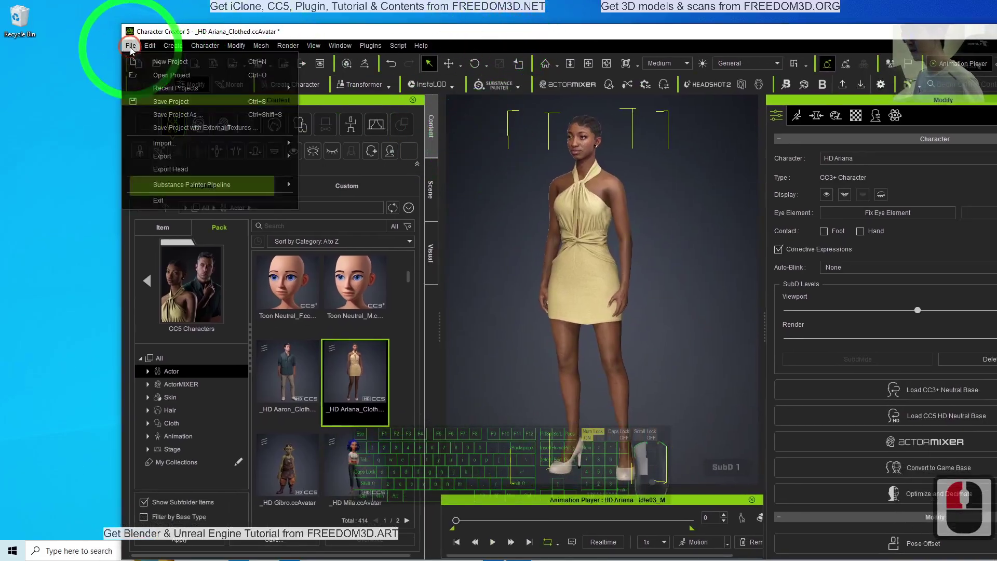
pyautogui.click(173, 157)
pyautogui.click(342, 210)
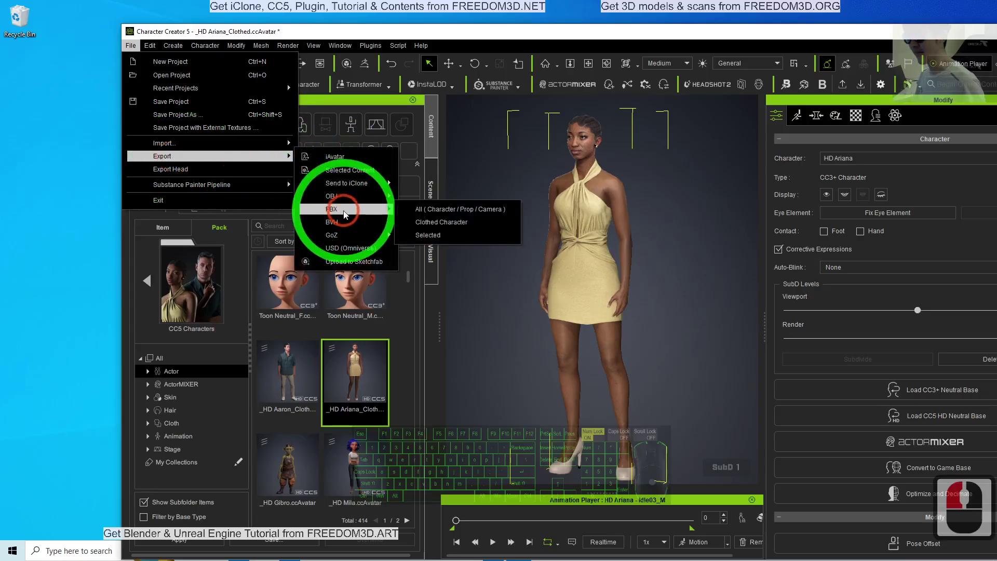
pyautogui.click(435, 222)
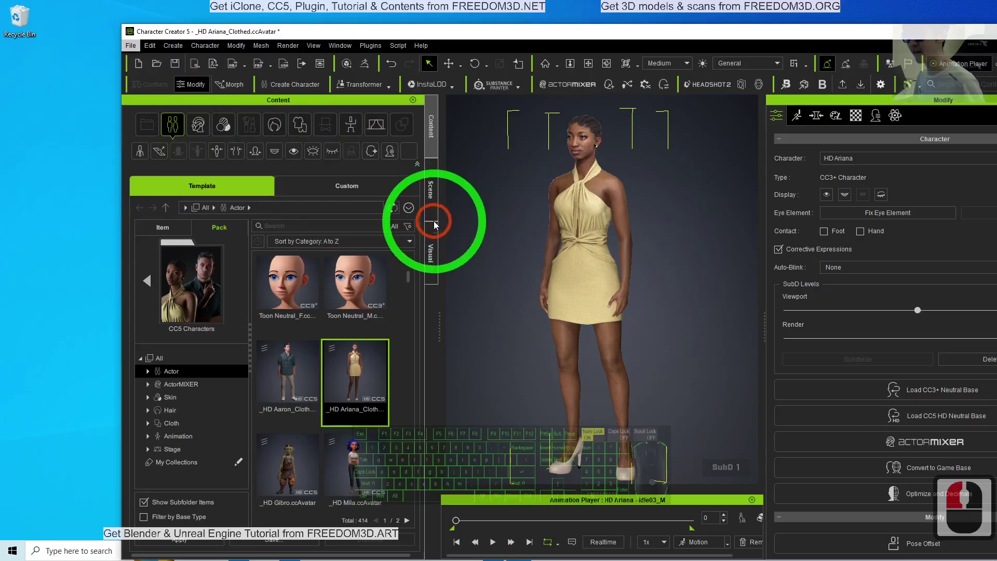
pyautogui.moveTo(466, 60); pyautogui.dragTo(384, 74)
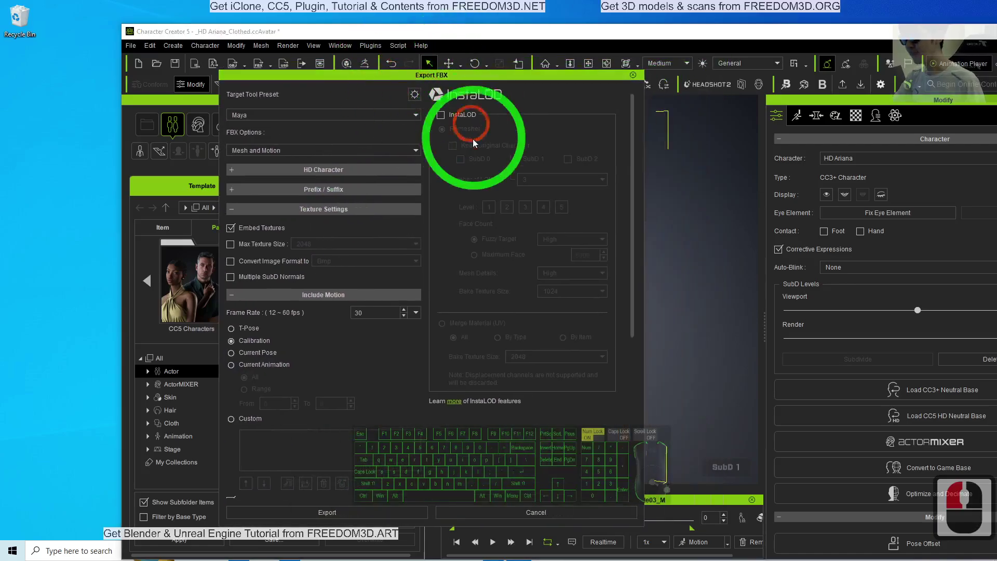
# Set the export's target tool preset to Blender and have InstaLOD merge all materials (UV).
pyautogui.click(244, 115)
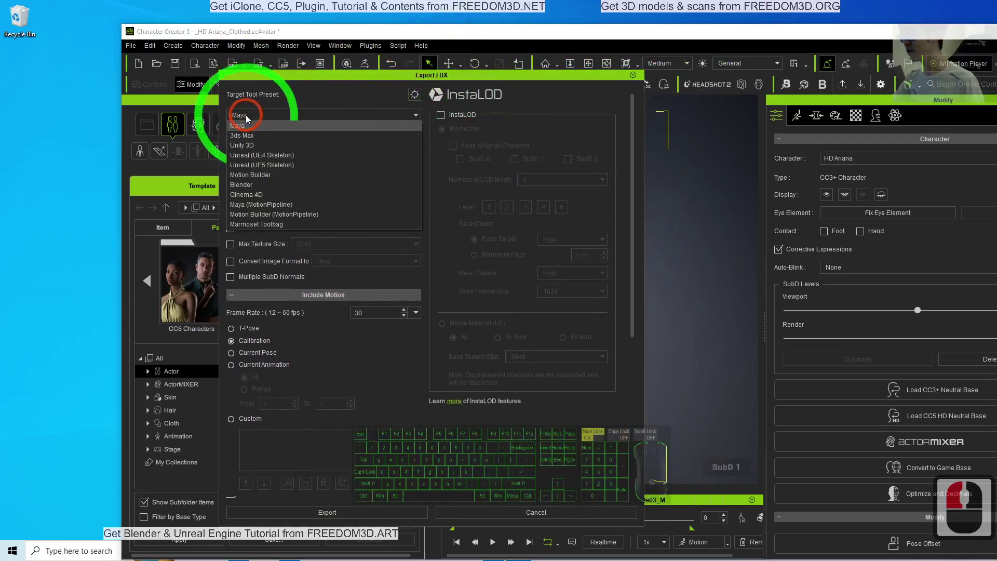
pyautogui.click(254, 186)
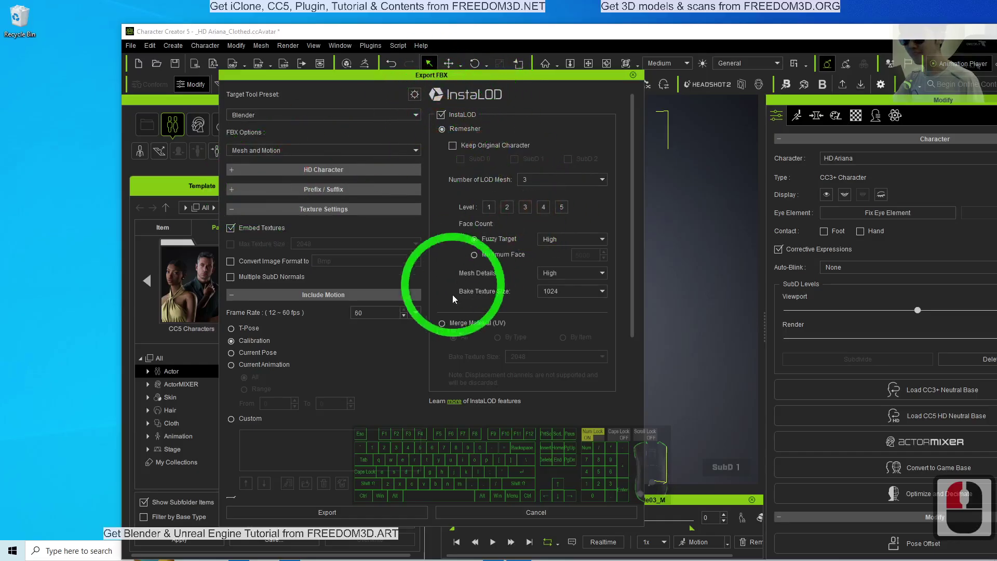
pyautogui.click(441, 323)
pyautogui.click(450, 324)
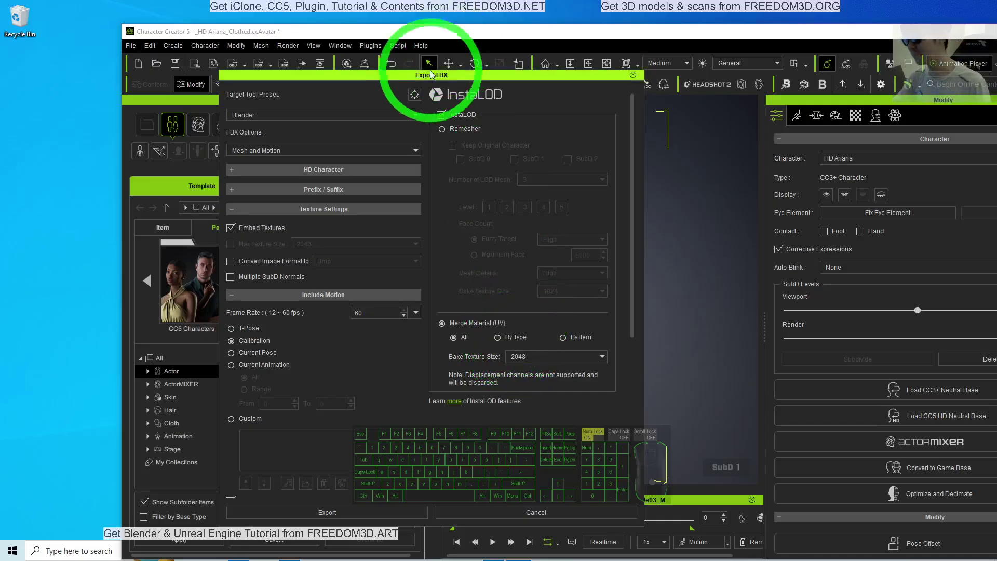
# Enable Merge Opacity to Diffuse Texture in the advanced export settings and set the FBX options to Mesh.
pyautogui.click(414, 95)
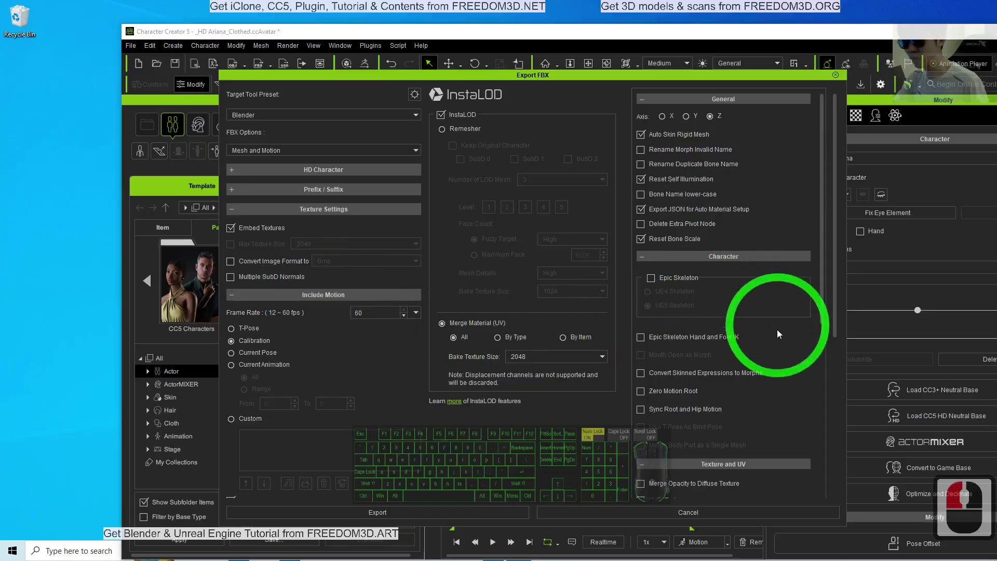
pyautogui.scroll(-1, 723, 431)
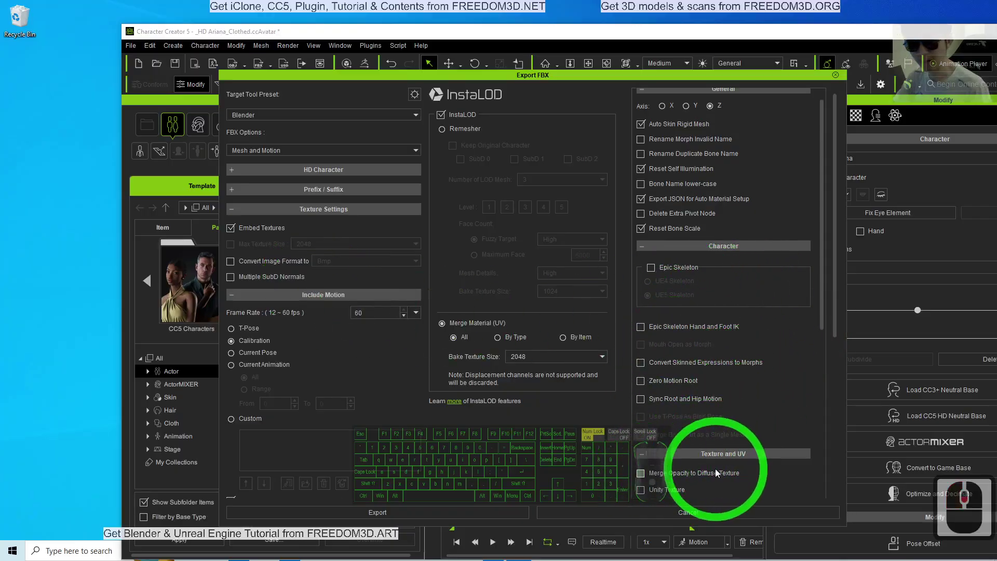
pyautogui.click(642, 470)
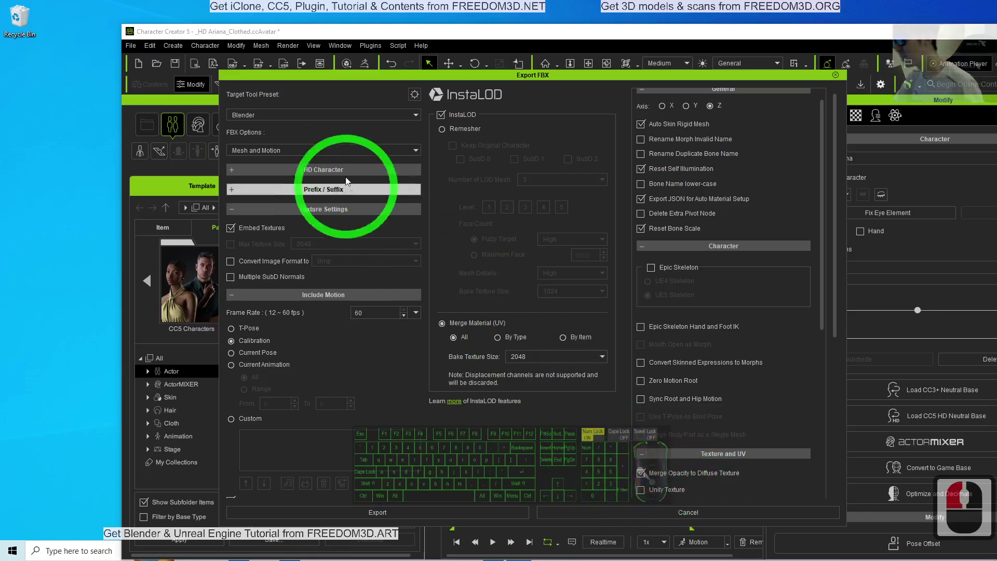
pyautogui.click(247, 153)
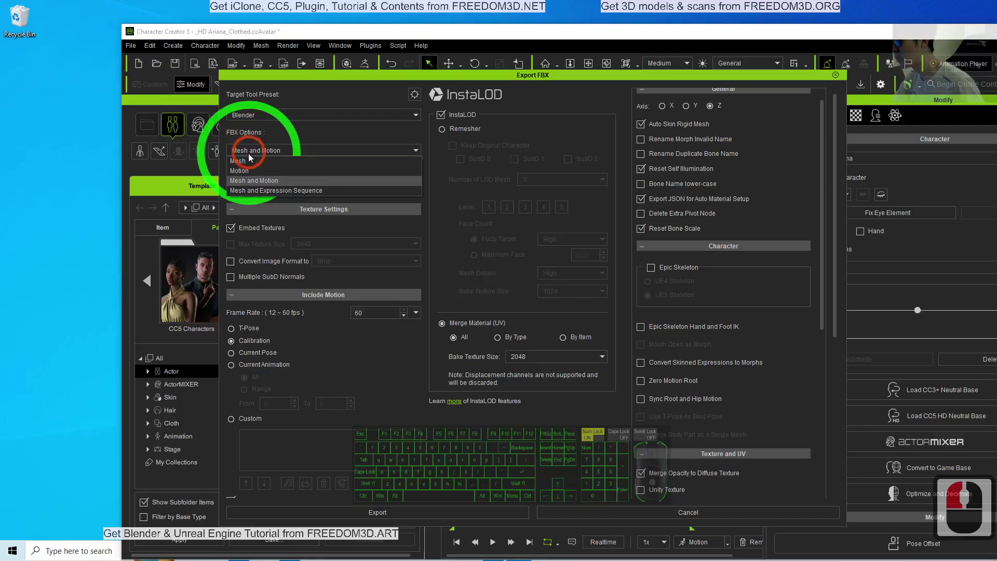
pyautogui.click(239, 161)
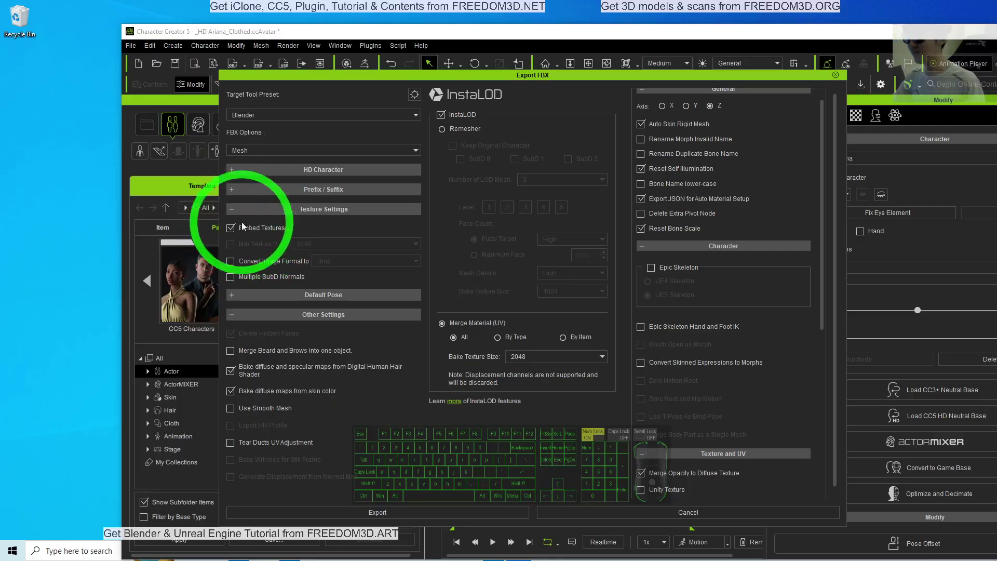
# Start the export, accept the re-import notice, and create and open a Desktop folder named model01 as the destination.
pyautogui.click(406, 510)
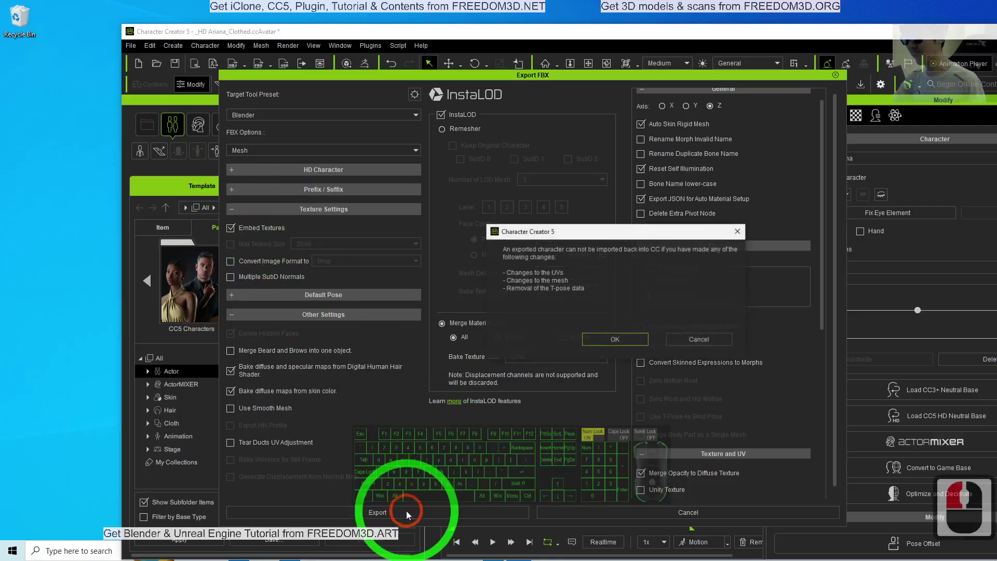
pyautogui.doubleClick(598, 338)
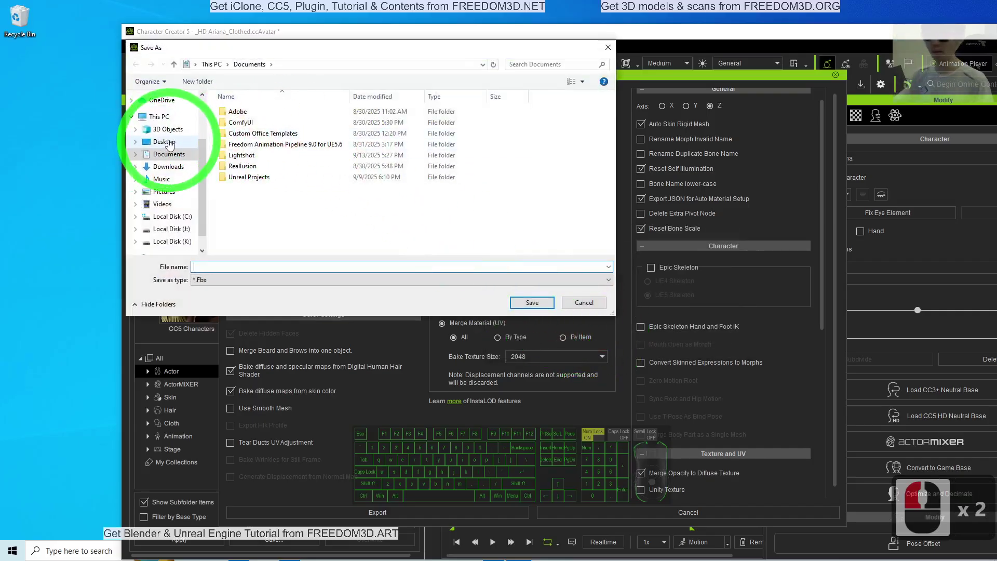
pyautogui.click(168, 143)
pyautogui.rightClick(259, 153)
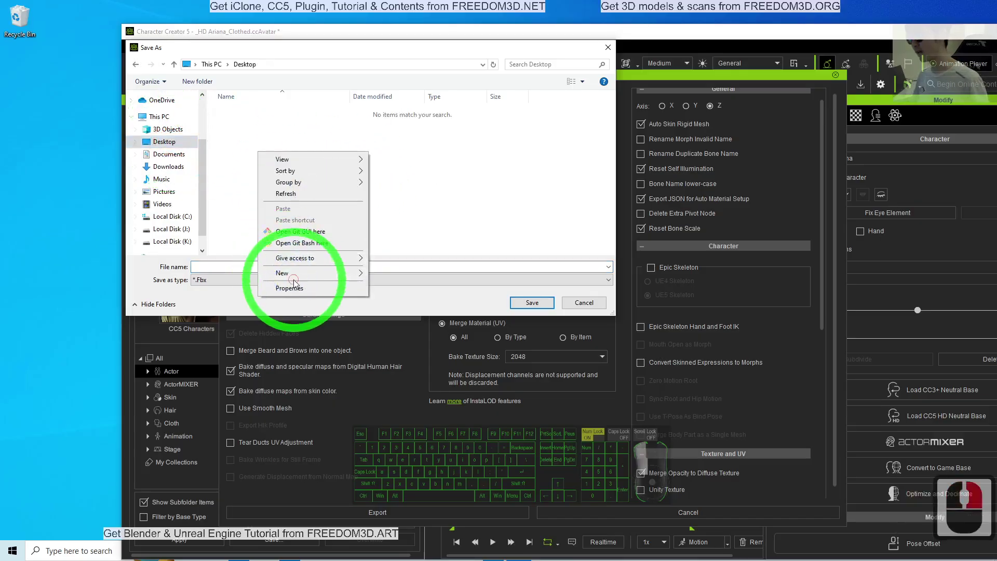
pyautogui.click(303, 273)
pyautogui.click(392, 266)
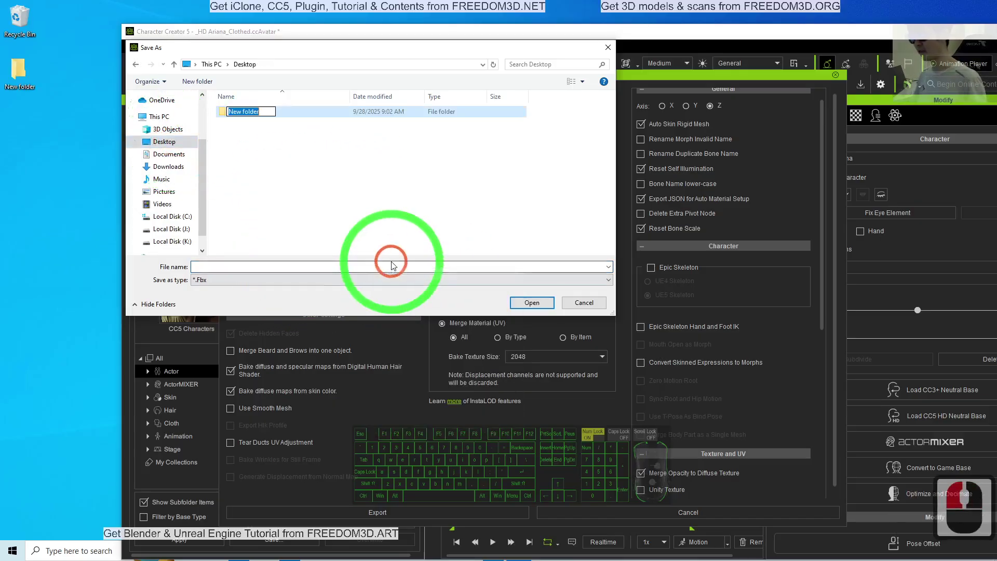
pyautogui.write('model01')
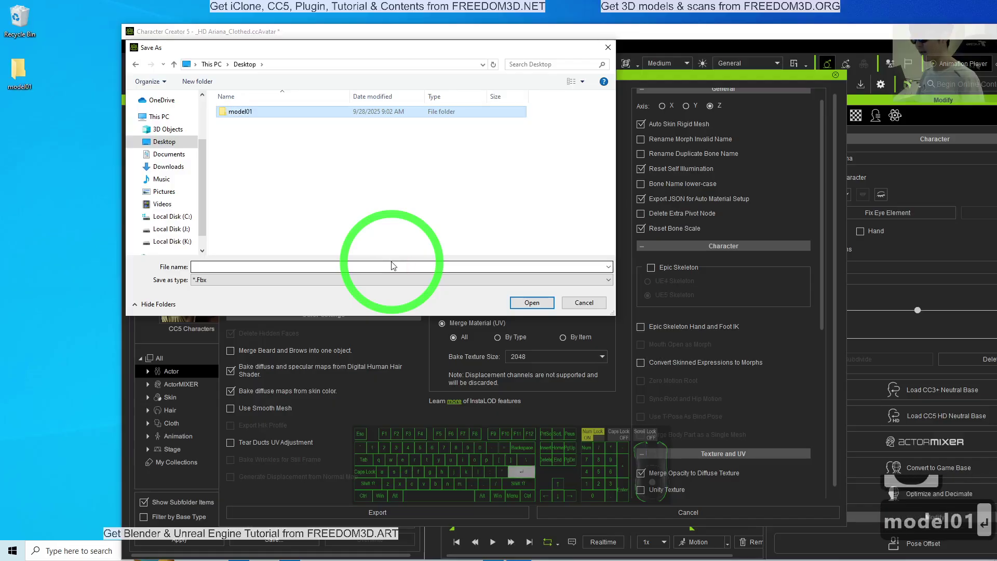
pyautogui.press('Return')
pyautogui.press('Return')
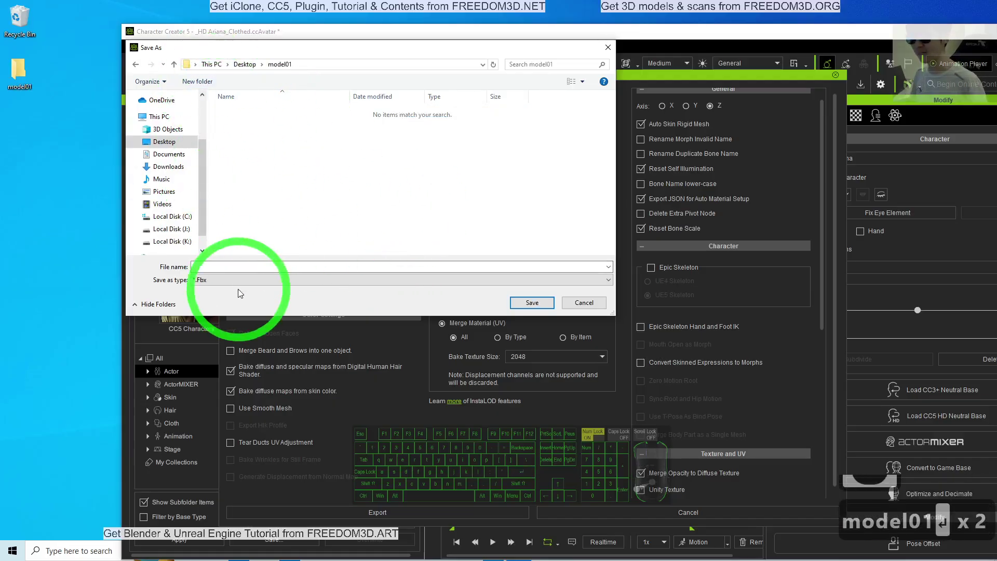
# Save the exported character as model01 in Fbx format.
pyautogui.click(224, 267)
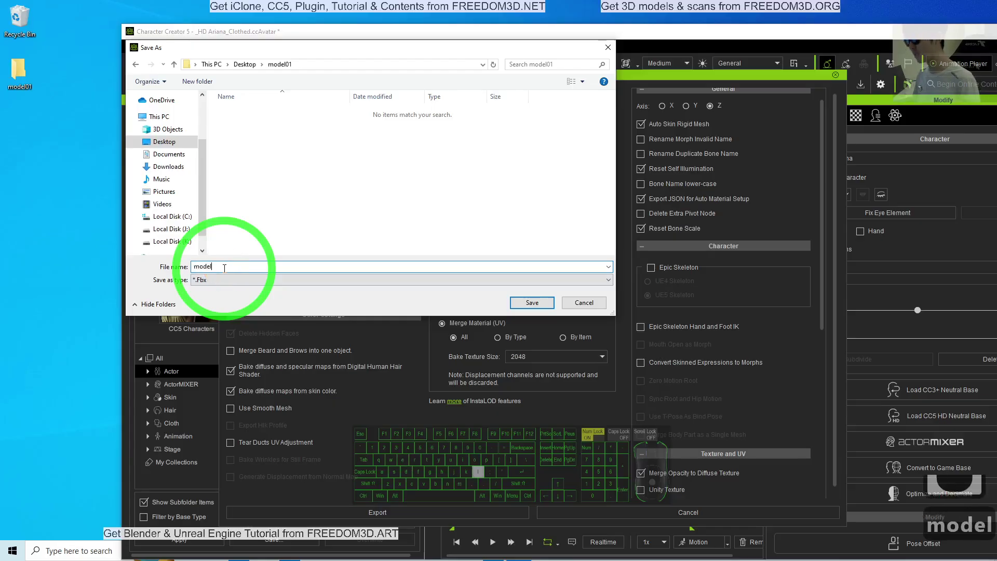
pyautogui.click(204, 281)
pyautogui.click(207, 281)
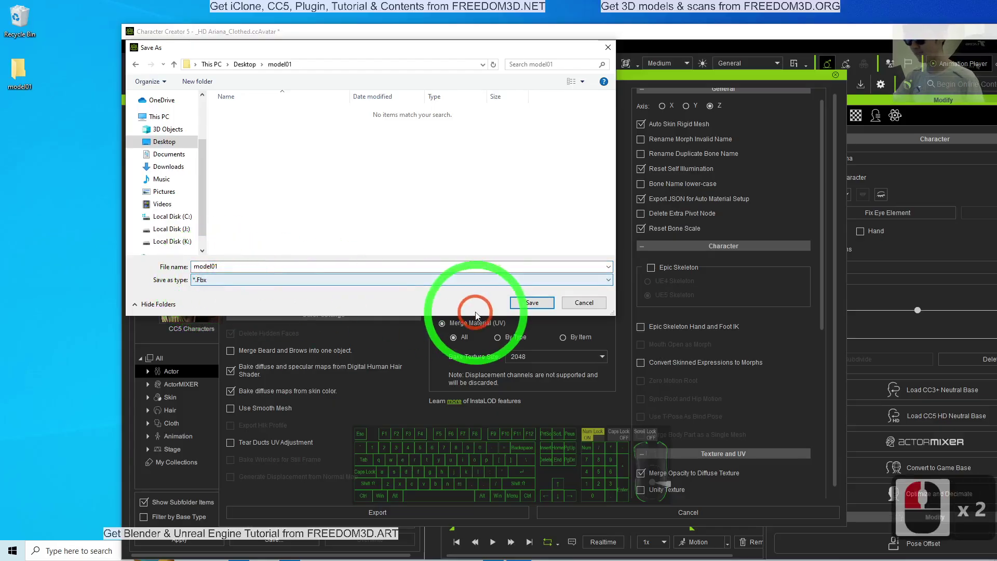
pyautogui.click(518, 303)
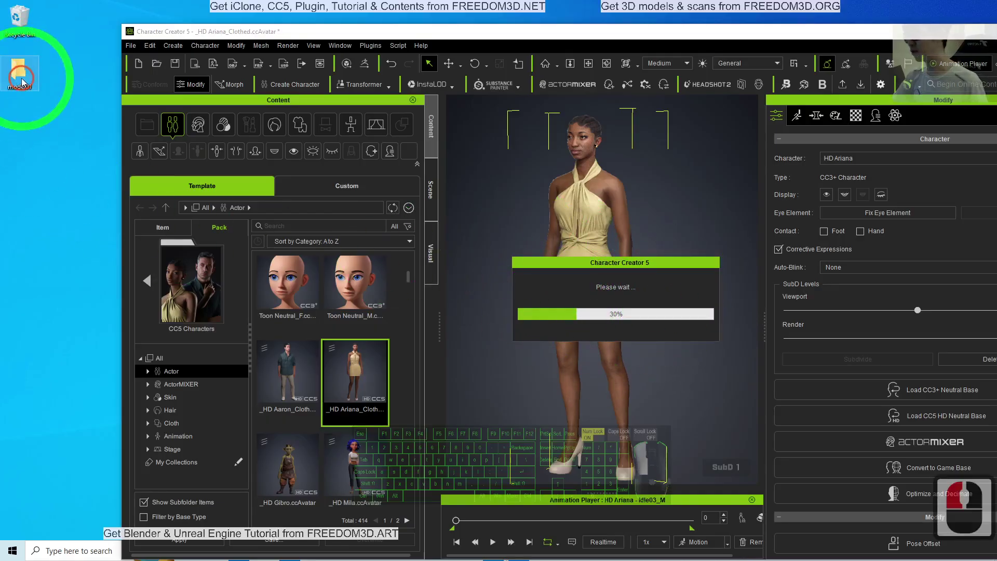
# Open the model01 folder on the desktop and check for the exported FBX file.
pyautogui.click(478, 140)
pyautogui.moveTo(280, 98); pyautogui.dragTo(275, 88)
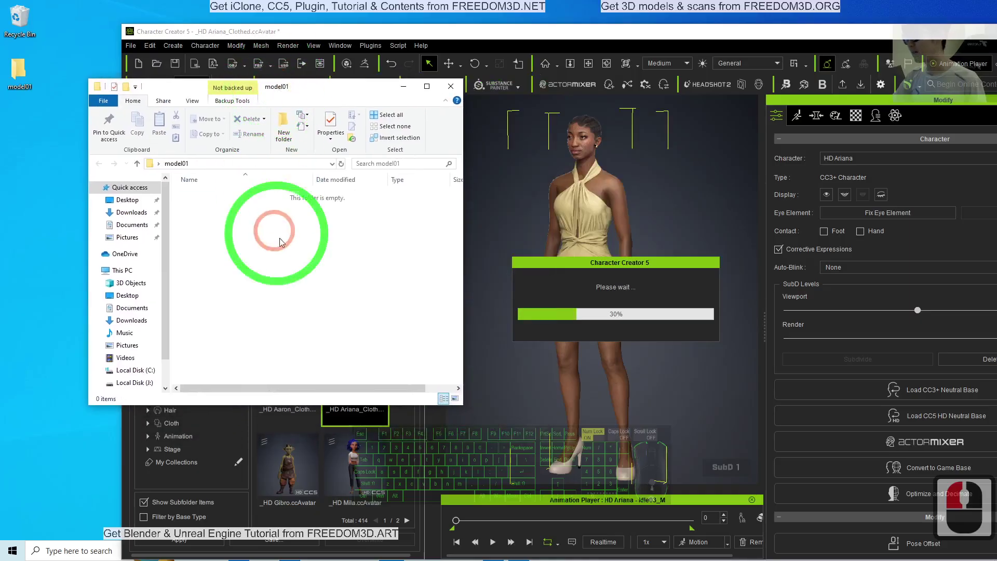
pyautogui.click(449, 87)
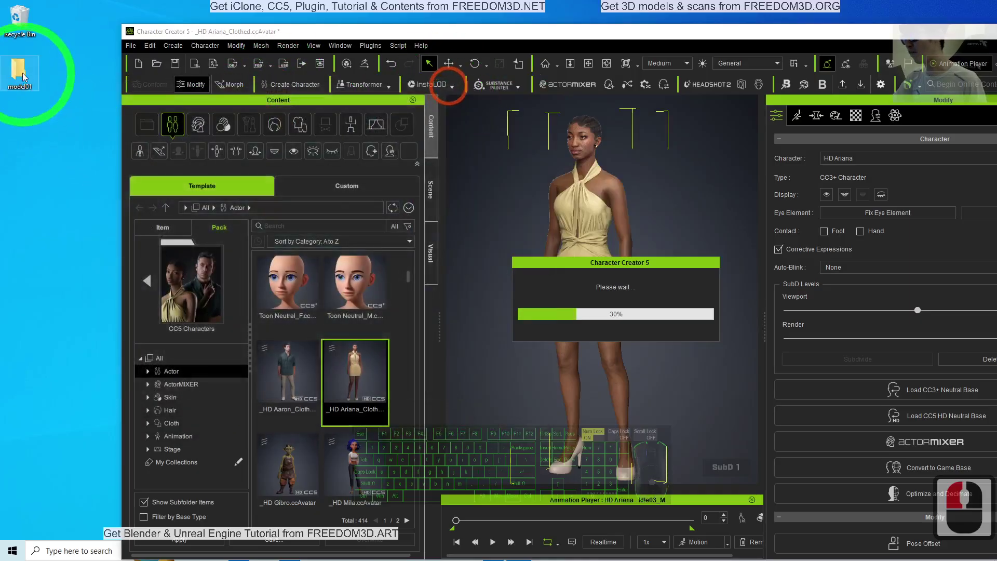
pyautogui.doubleClick(21, 72)
pyautogui.click(276, 246)
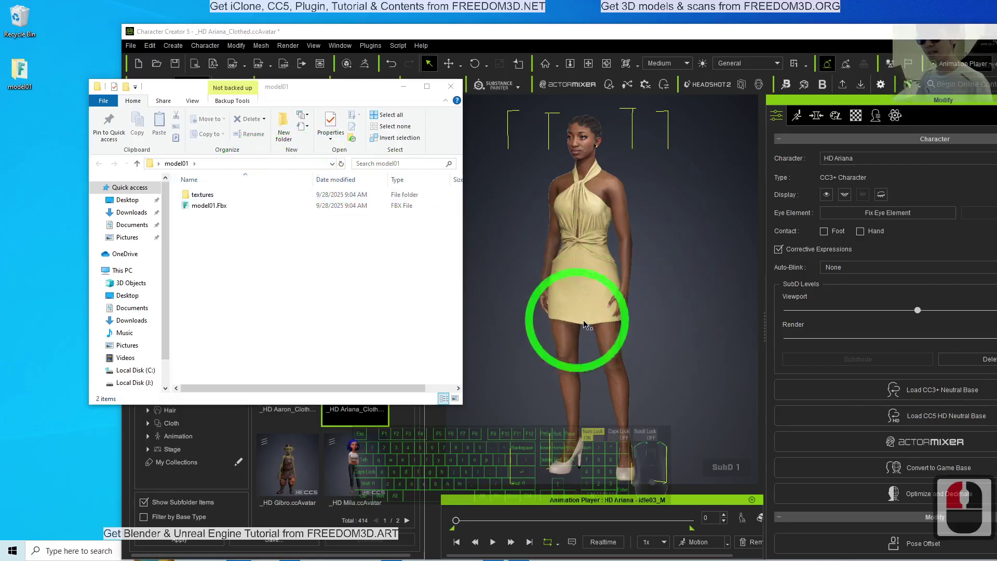
pyautogui.click(220, 206)
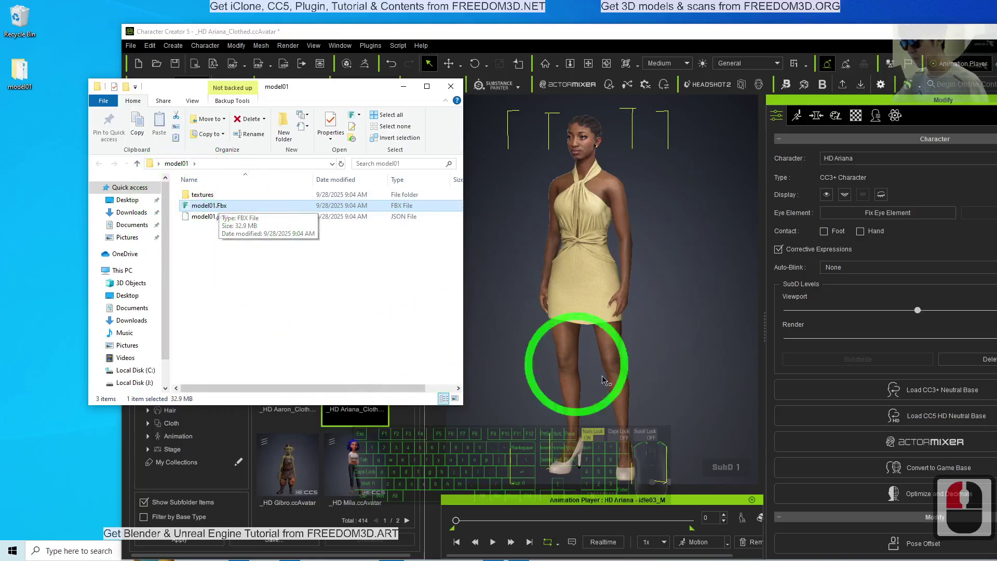
# Minimize Character Creator, switch to Blender, and delete all default objects from the scene.
pyautogui.moveTo(802, 33); pyautogui.dragTo(904, 1)
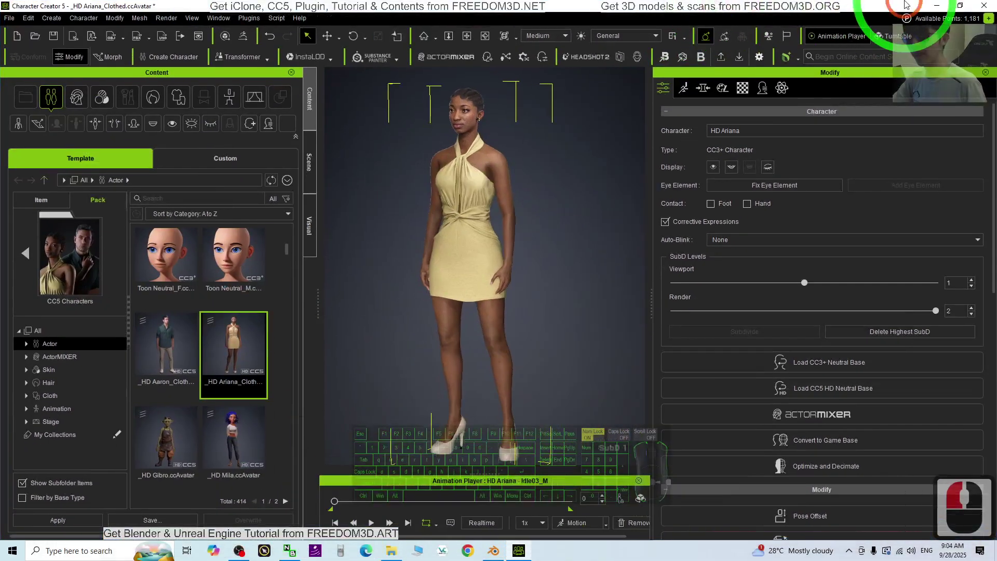
pyautogui.click(937, 5)
pyautogui.click(493, 551)
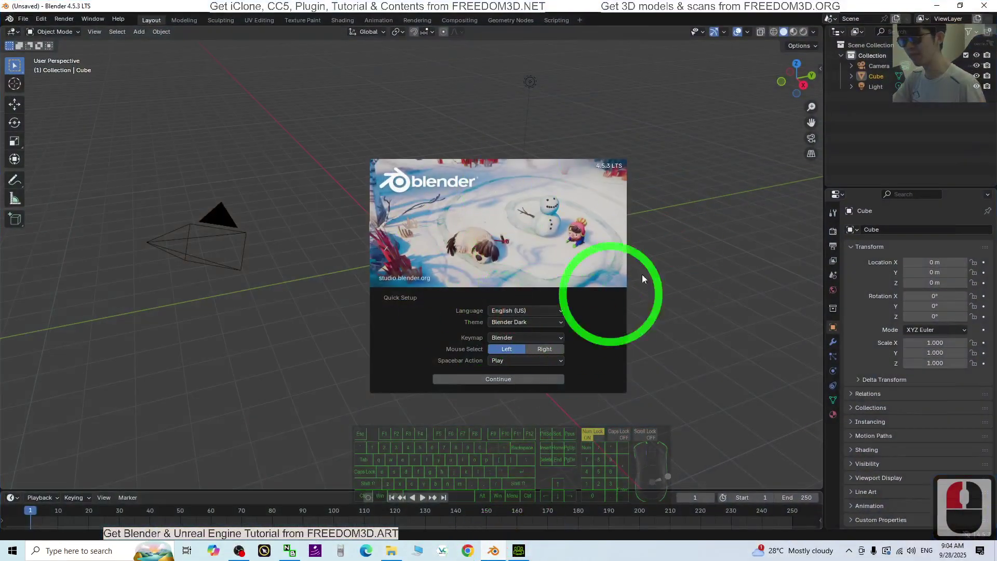
pyautogui.click(368, 362)
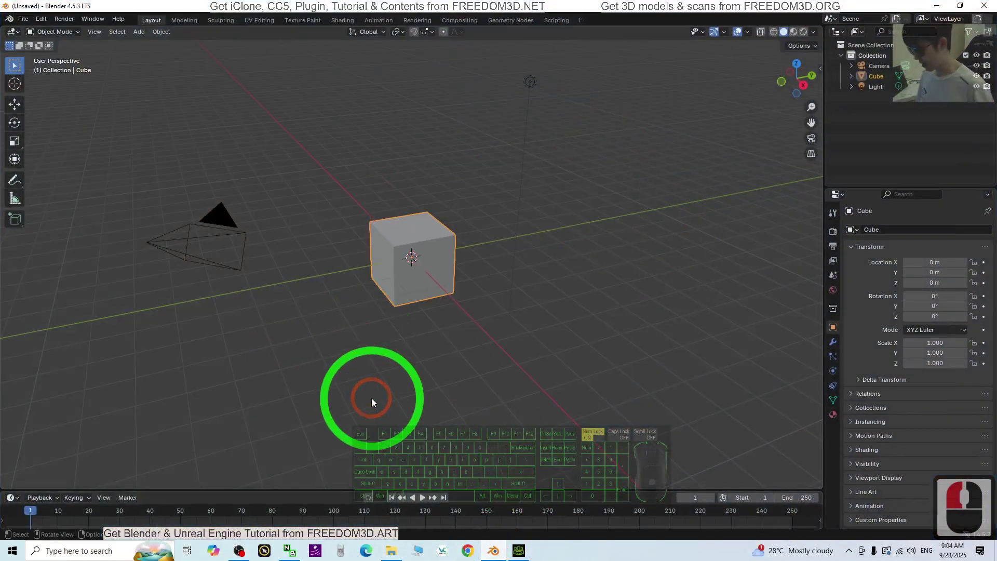
pyautogui.press('a')
pyautogui.press('Delete')
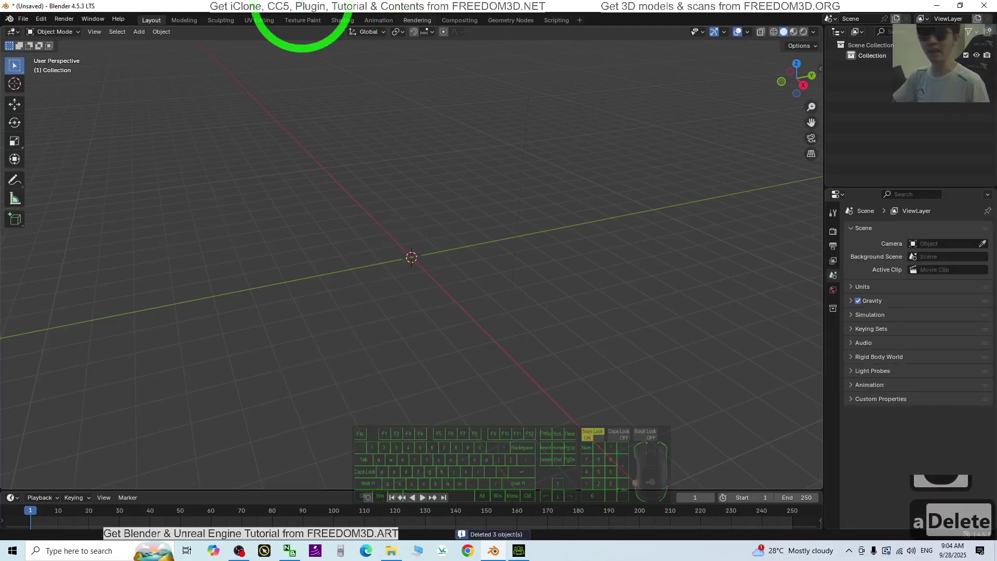
# Shrink the Blender window and place the model01 folder window beside it so the FBX file is accessible.
pyautogui.moveTo(316, 2); pyautogui.dragTo(611, 20)
pyautogui.click(101, 129)
pyautogui.moveTo(272, 85); pyautogui.dragTo(185, 98)
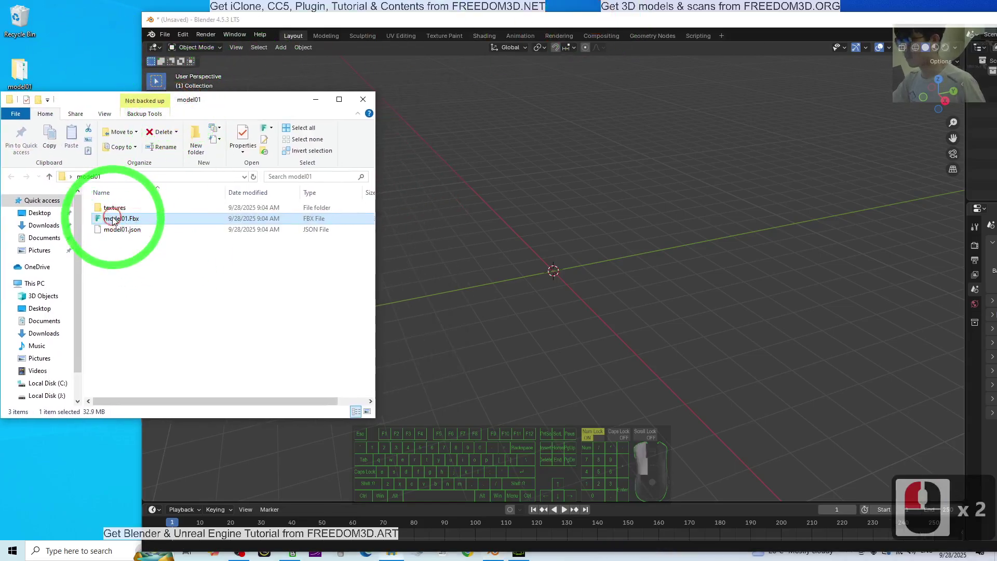
# Import model01.Fbx from the model01 folder into Blender with the default FBX options and maximize the Blender window.
pyautogui.moveTo(113, 220); pyautogui.dragTo(553, 271)
pyautogui.click(535, 519)
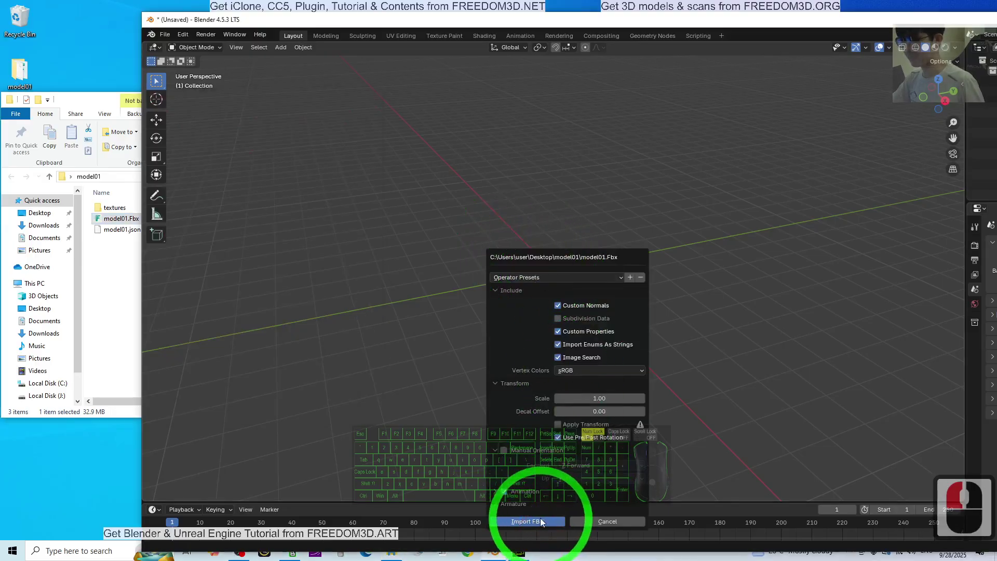
pyautogui.click(541, 520)
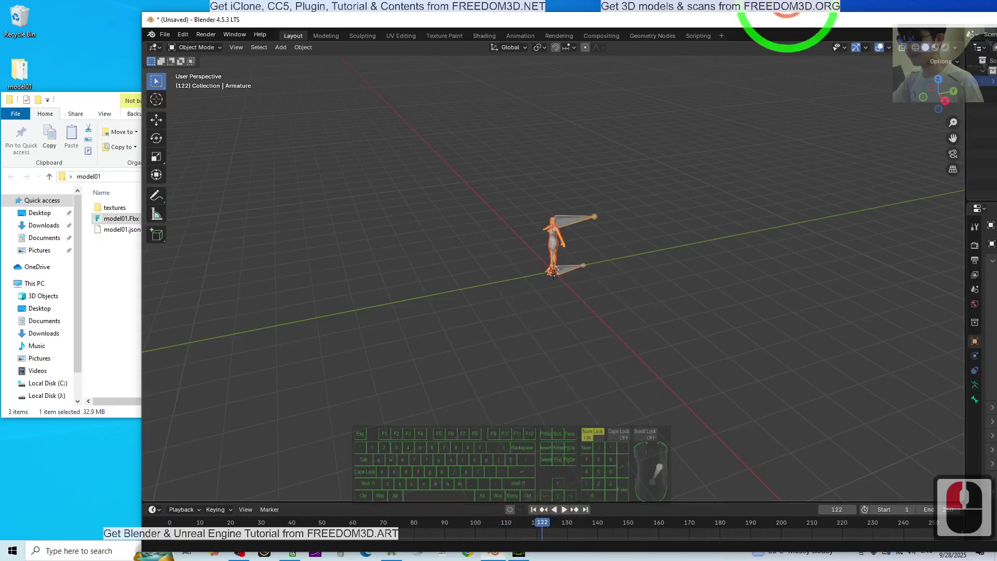
pyautogui.doubleClick(723, 27)
pyautogui.scroll(8, 477, 278)
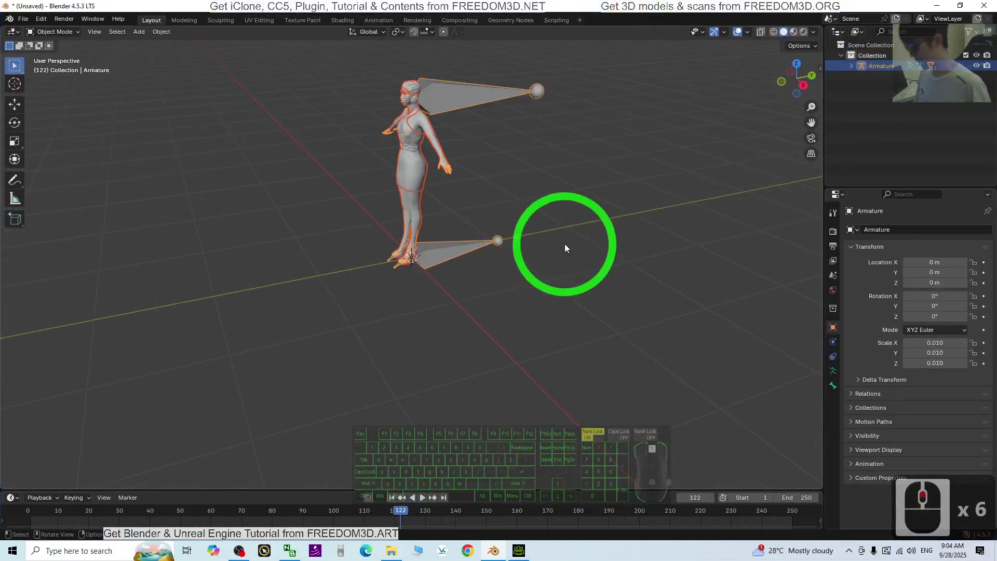
# Switch the viewport to Material Preview shading and check the imported character's textures from the front and side.
pyautogui.keyDown('shift'); pyautogui.moveTo(586, 134); pyautogui.dragTo(797, 34, button='middle'); pyautogui.keyUp('shift')
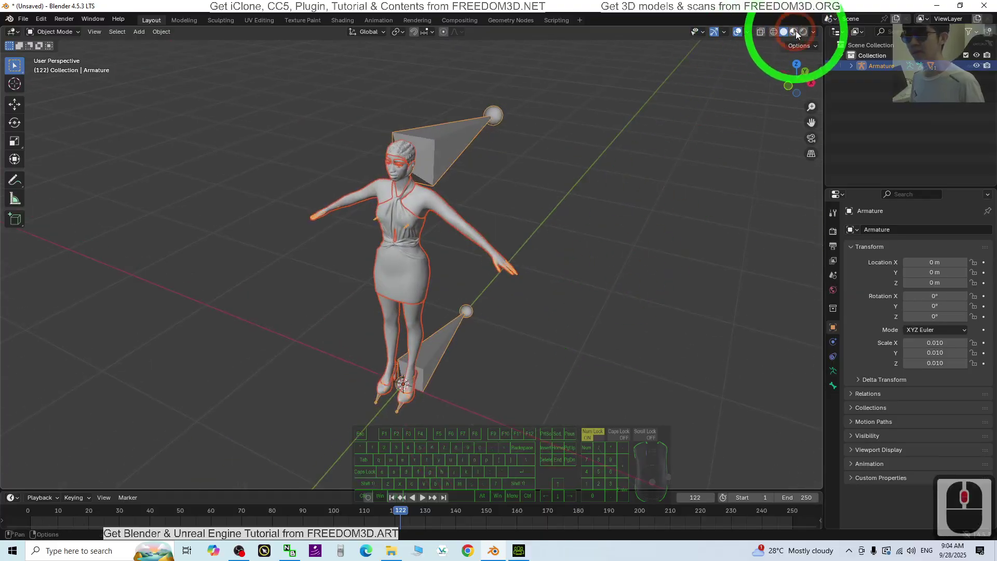
pyautogui.click(793, 35)
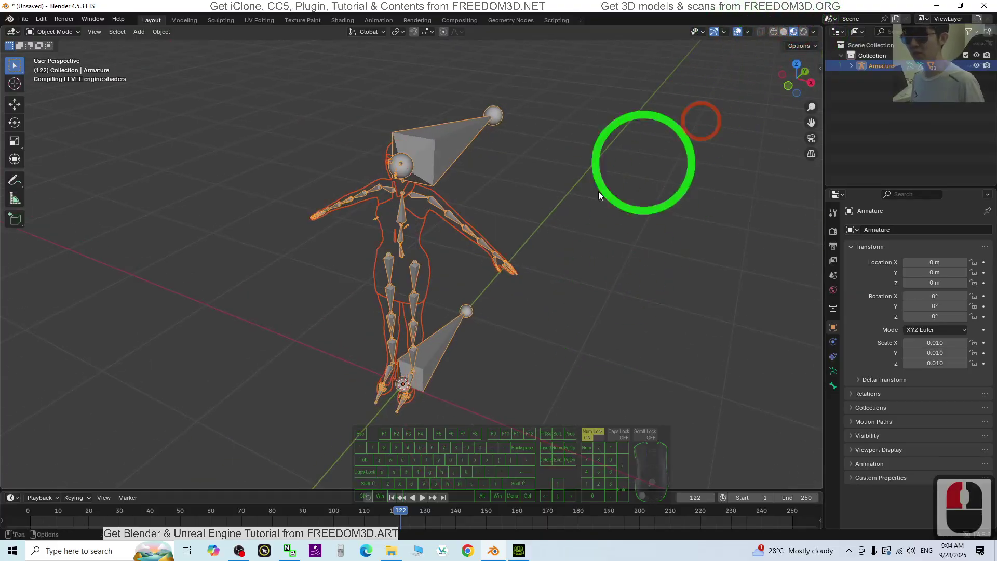
pyautogui.scroll(2, 582, 316)
pyautogui.moveTo(587, 355); pyautogui.dragTo(601, 353, button='middle')
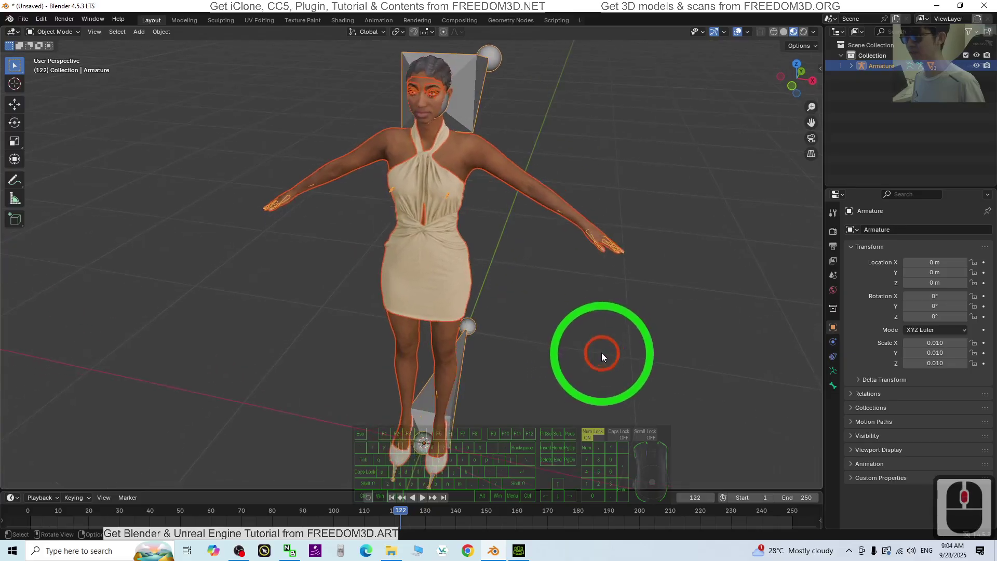
pyautogui.click(599, 329)
pyautogui.scroll(2, 627, 175)
pyautogui.scroll(-1, 628, 182)
pyautogui.keyDown('shift'); pyautogui.moveTo(628, 193); pyautogui.dragTo(418, 222, button='middle'); pyautogui.keyUp('shift')
pyautogui.click(534, 367)
pyautogui.moveTo(535, 367); pyautogui.dragTo(555, 369, button='middle')
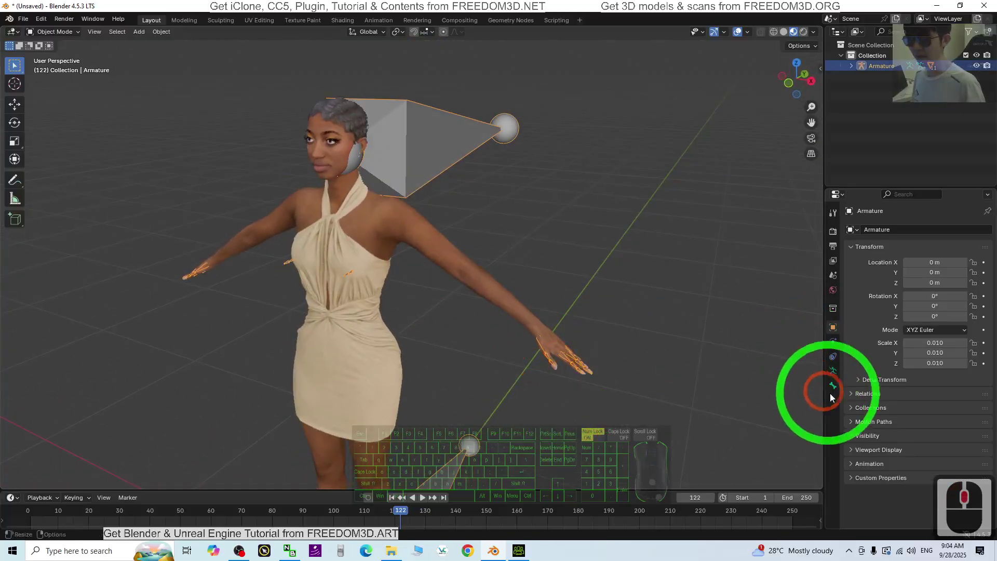
# Turn on In Front in the armature's Viewport Display settings to draw the bones over the body.
pyautogui.click(833, 371)
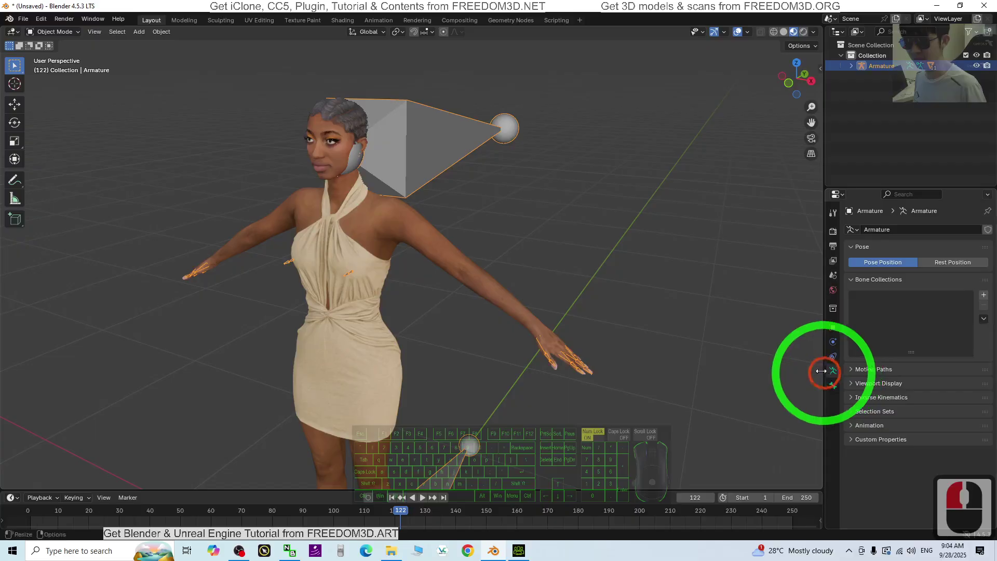
pyautogui.click(859, 384)
pyautogui.click(910, 446)
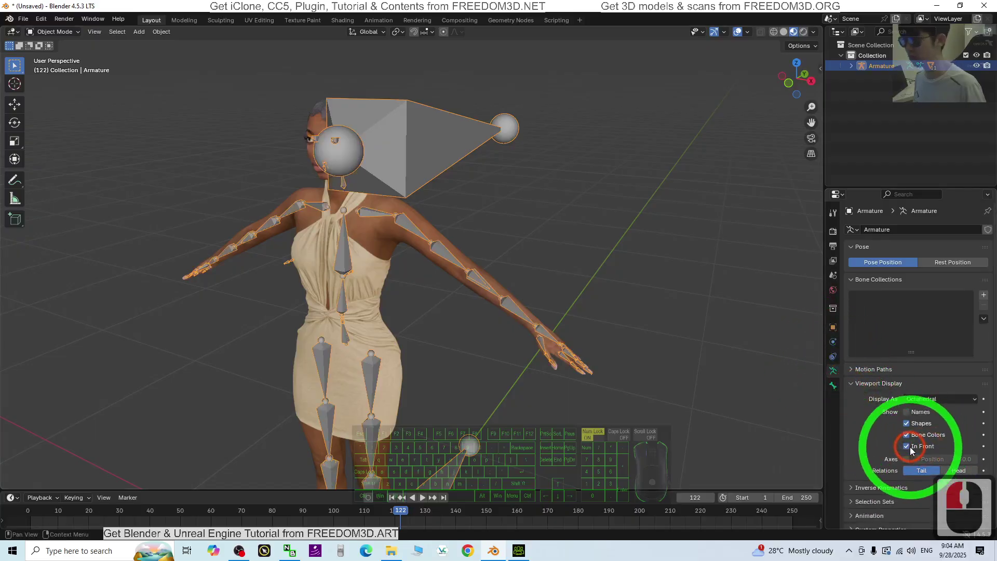
pyautogui.moveTo(618, 389); pyautogui.dragTo(640, 390, button='middle')
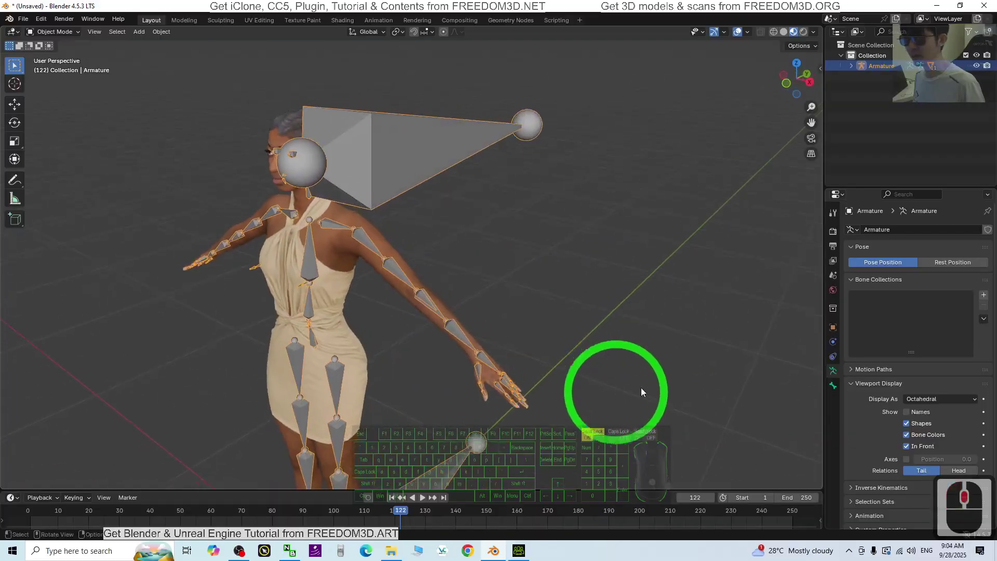
# Toggle the armature's In Front display, leaving it turned off.
pyautogui.click(906, 447)
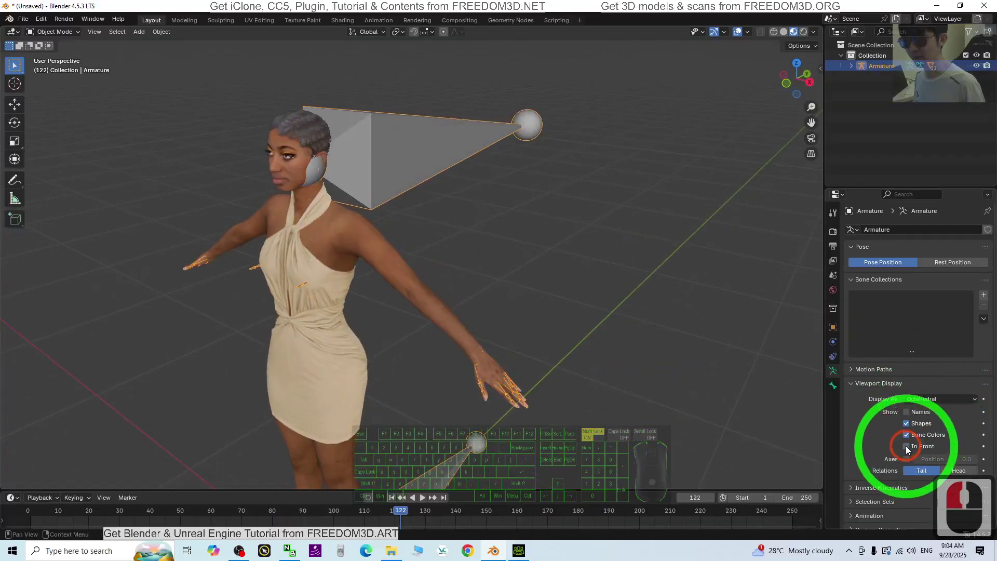
pyautogui.click(906, 446)
pyautogui.click(906, 447)
pyautogui.click(906, 447)
pyautogui.click(906, 447)
# Select the CC_Base_Body mesh and bring the character's face and upper body into close view.
pyautogui.scroll(1, 395, 174)
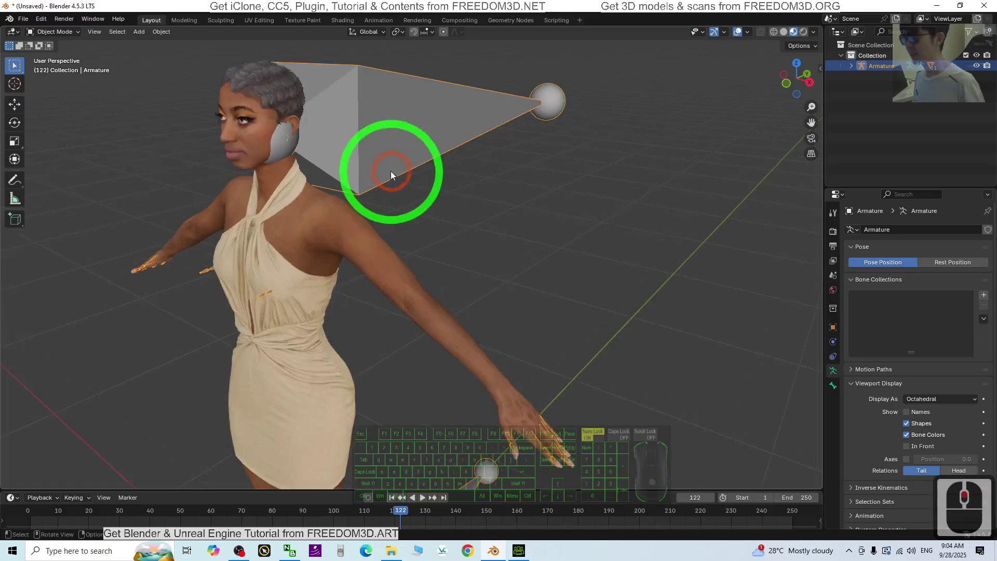
pyautogui.keyDown('shift'); pyautogui.moveTo(372, 172); pyautogui.dragTo(418, 207, button='middle'); pyautogui.keyUp('shift')
pyautogui.moveTo(470, 277); pyautogui.dragTo(489, 278, button='middle')
pyautogui.click(434, 196)
pyautogui.moveTo(434, 196); pyautogui.dragTo(582, 167, button='middle')
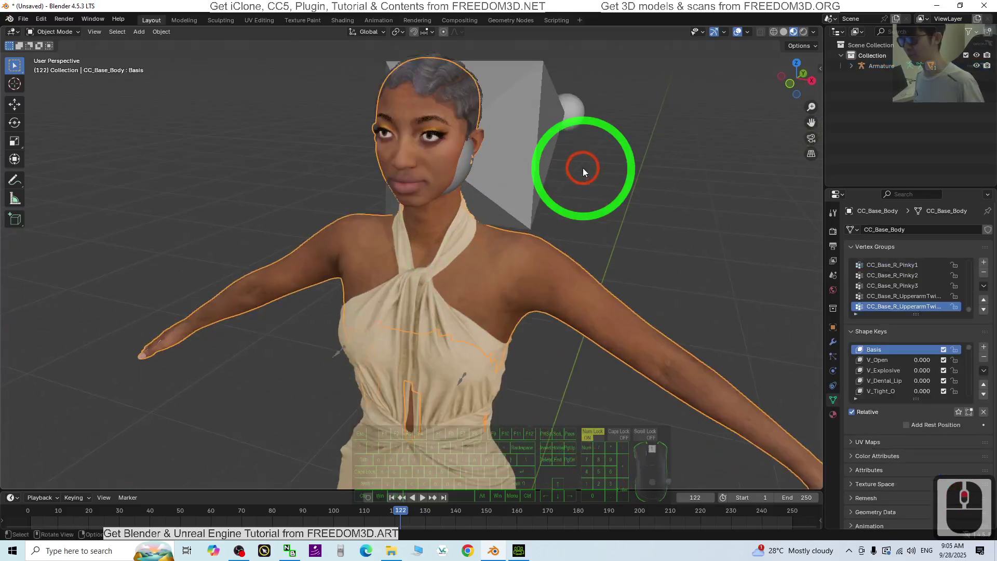
# Try out the V_Explosive shape key of CC_Base_Body on the face and browse further down the shape key list.
pyautogui.keyDown('shift'); pyautogui.moveTo(656, 200); pyautogui.dragTo(616, 282, button='middle'); pyautogui.keyUp('shift')
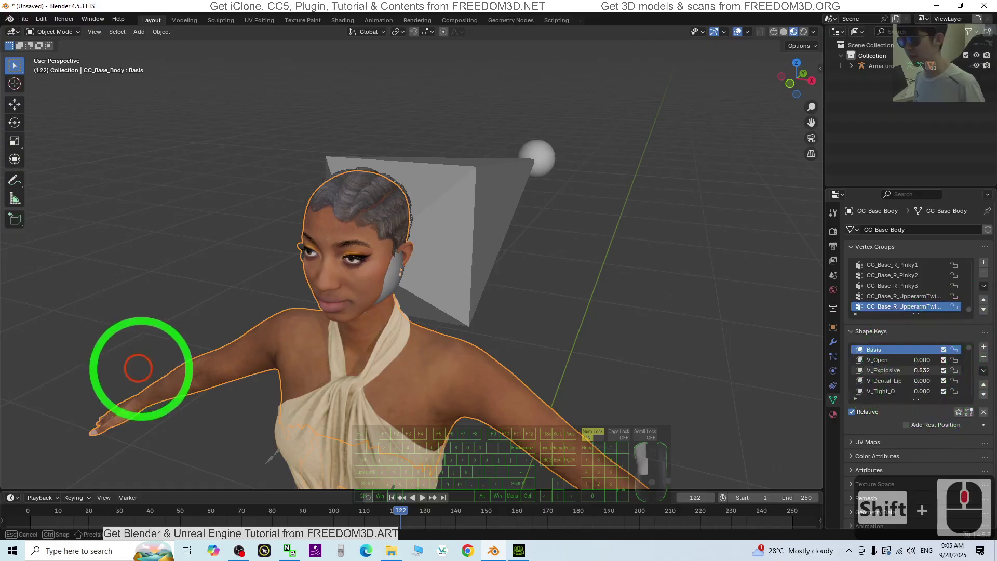
pyautogui.scroll(-6, 897, 384)
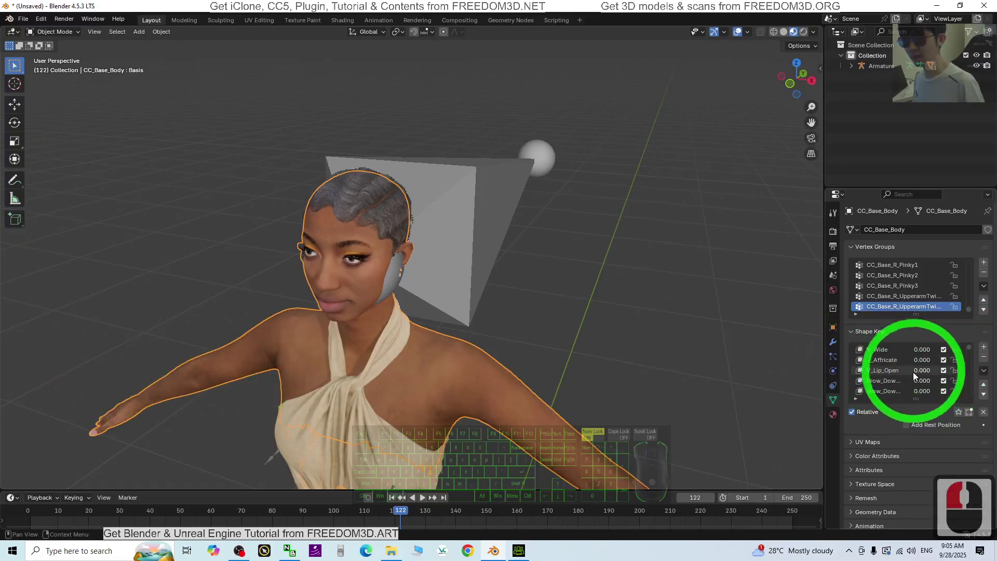
pyautogui.scroll(-6, 904, 378)
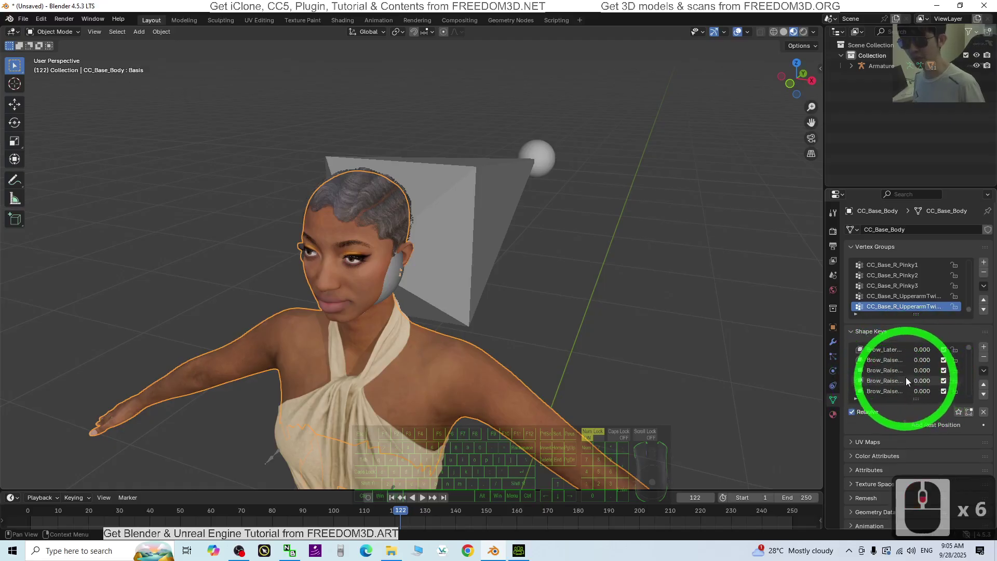
# Try out the brow-raise and eye shape keys of CC_Base_Body while viewing the face from the front.
pyautogui.moveTo(915, 369); pyautogui.dragTo(200, 367)
pyautogui.scroll(2, 482, 310)
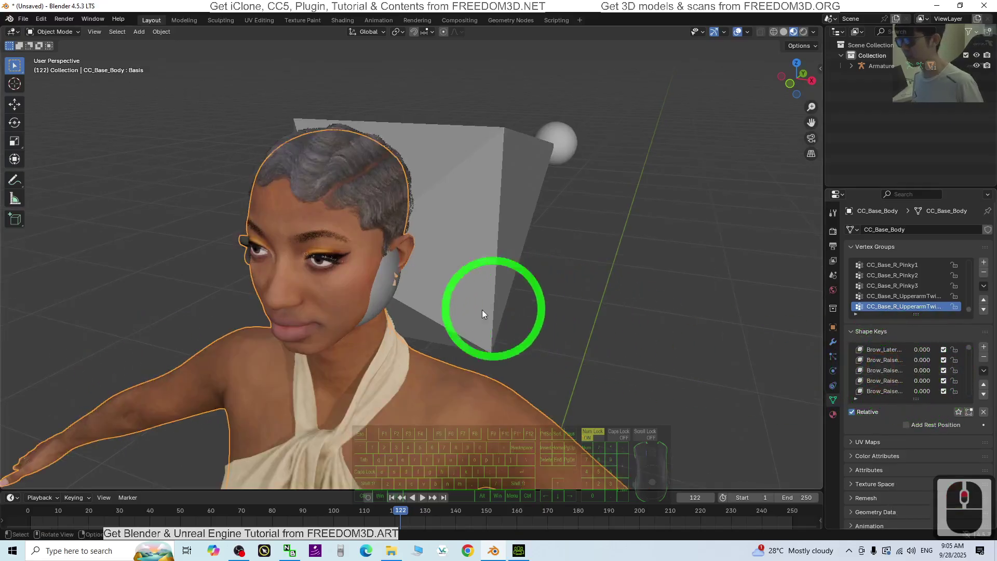
pyautogui.moveTo(493, 340); pyautogui.dragTo(781, 344, button='middle')
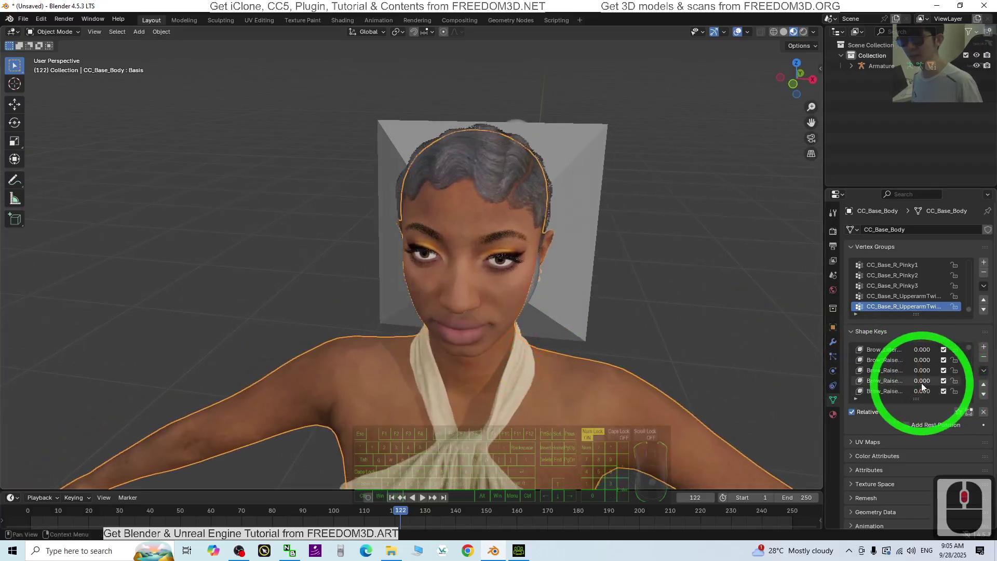
pyautogui.moveTo(914, 381); pyautogui.dragTo(889, 374)
pyautogui.scroll(-4, 888, 374)
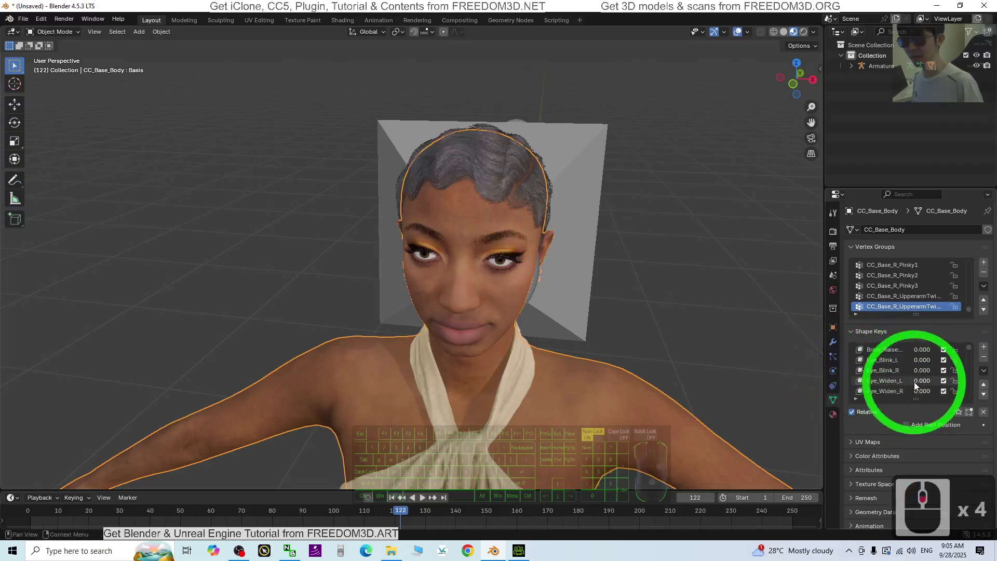
pyautogui.moveTo(122, 380); pyautogui.dragTo(877, 368)
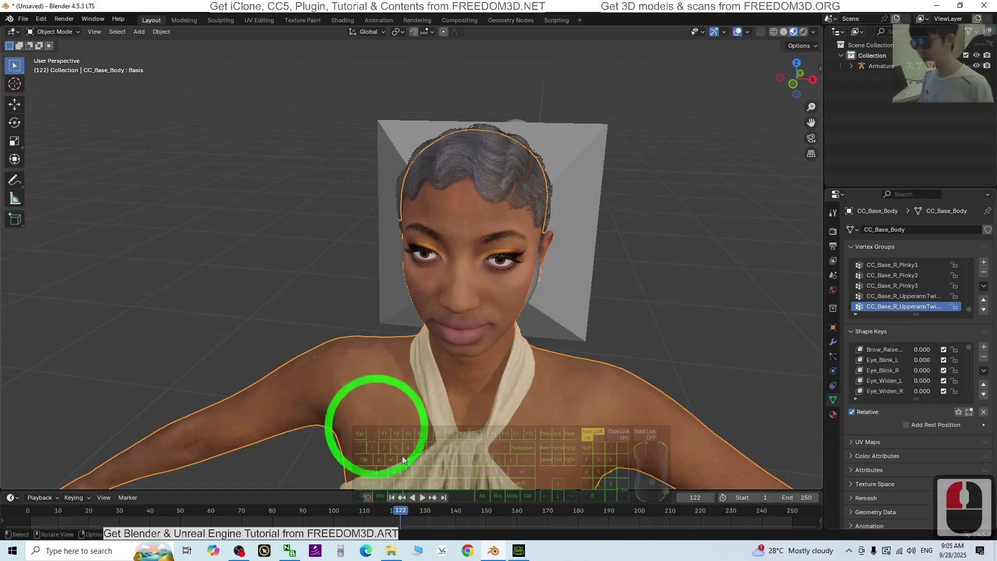
# Compare the original character in Character Creator with the imported one in Blender, viewing the full body from several angles.
pyautogui.click(523, 551)
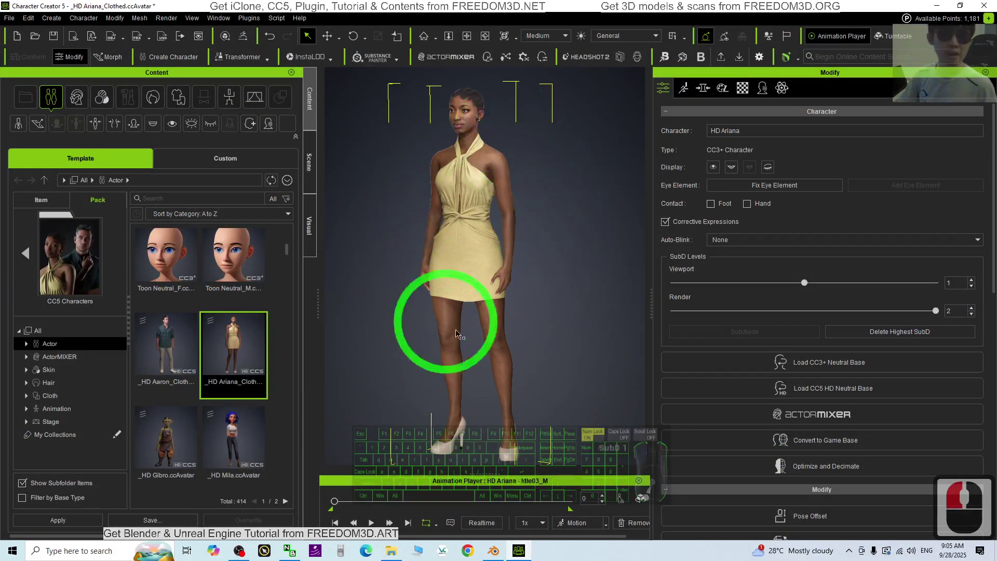
pyautogui.click(937, 6)
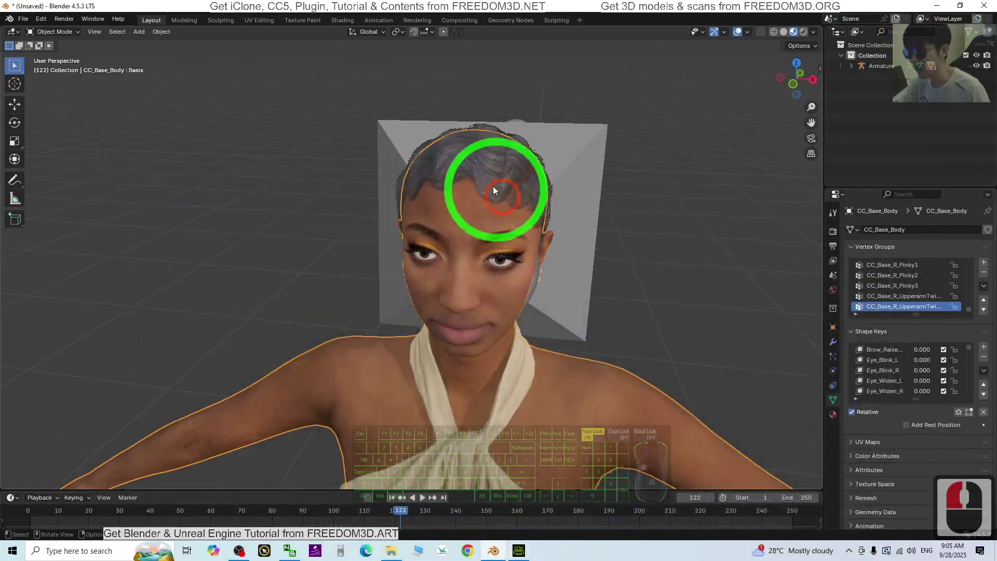
pyautogui.scroll(-3, 613, 395)
pyautogui.moveTo(644, 348); pyautogui.dragTo(551, 384, button='middle')
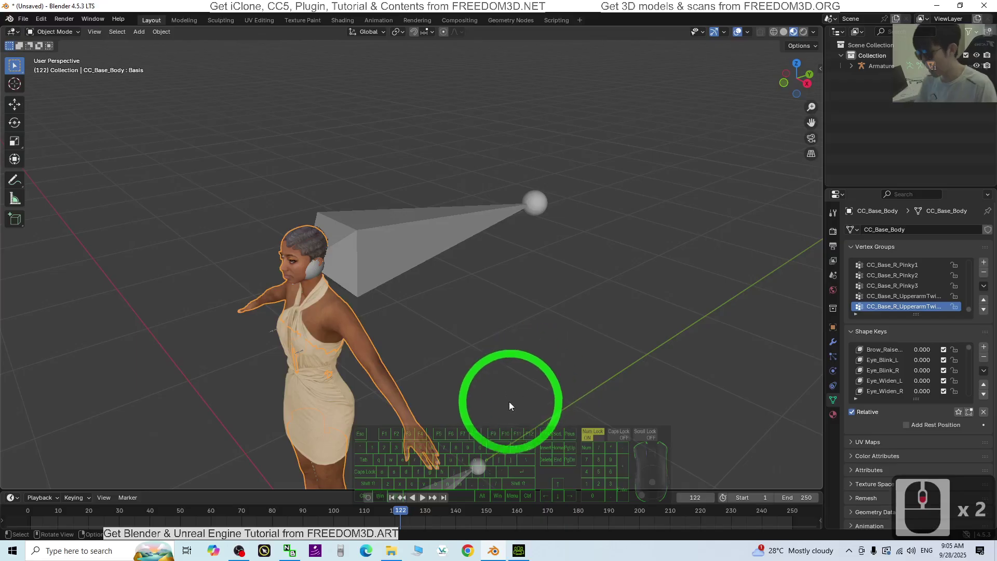
pyautogui.moveTo(509, 406); pyautogui.dragTo(519, 369, button='middle')
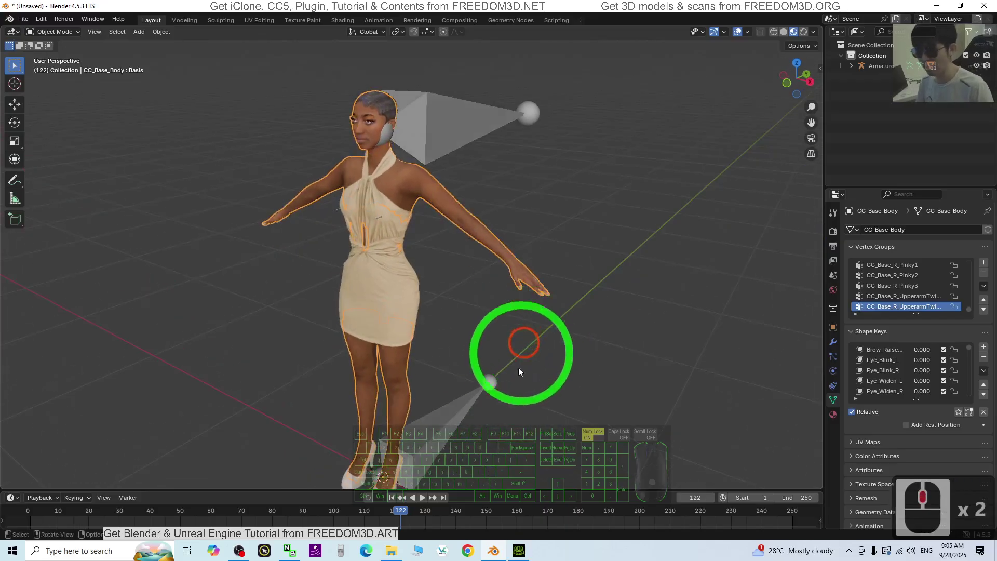
pyautogui.click(519, 550)
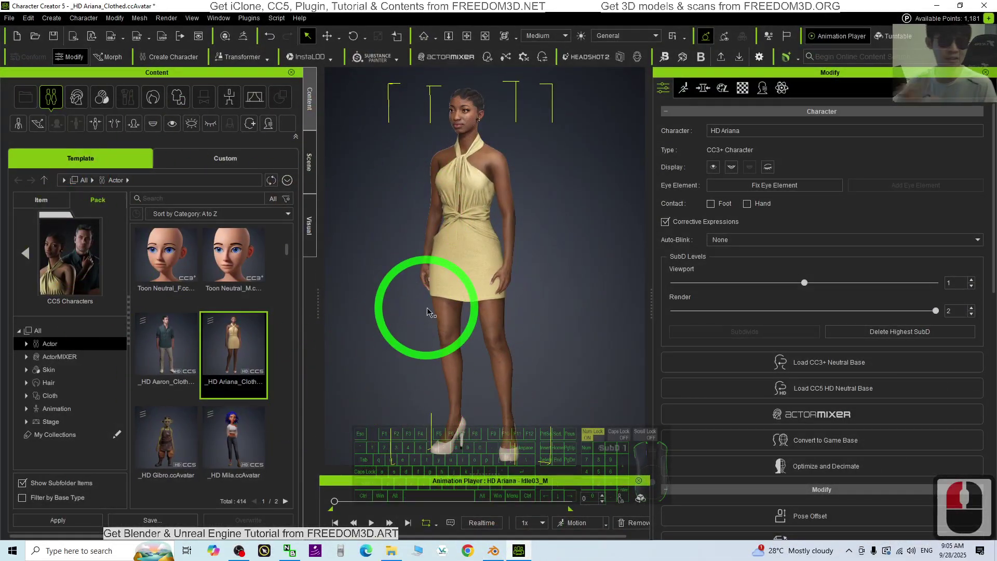
pyautogui.click(892, 4)
pyautogui.click(946, 5)
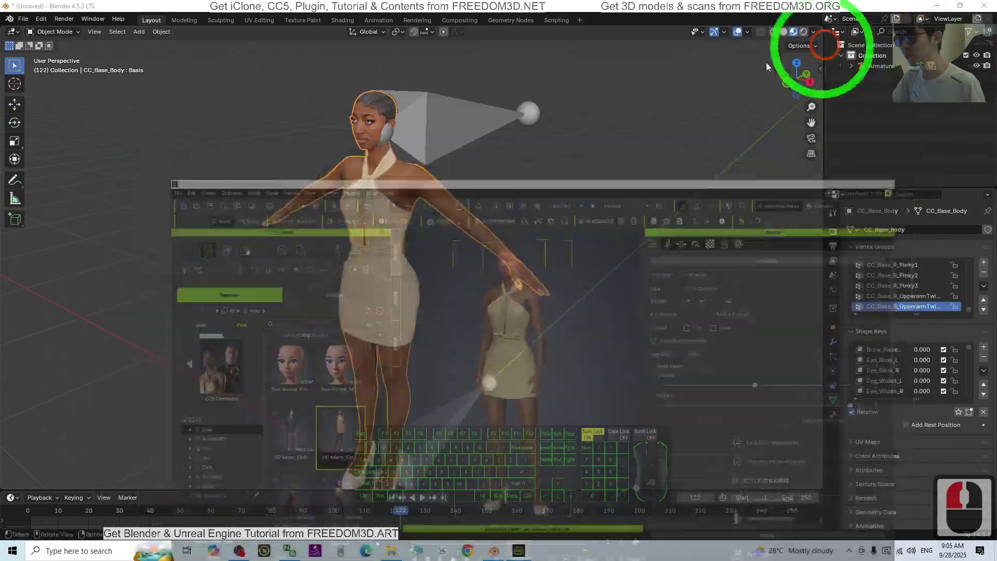
pyautogui.moveTo(626, 264)
pyautogui.mouseDown(button='middle')
pyautogui.moveTo(609, 275)
pyautogui.moveTo(621, 270)
pyautogui.mouseUp(button='middle')
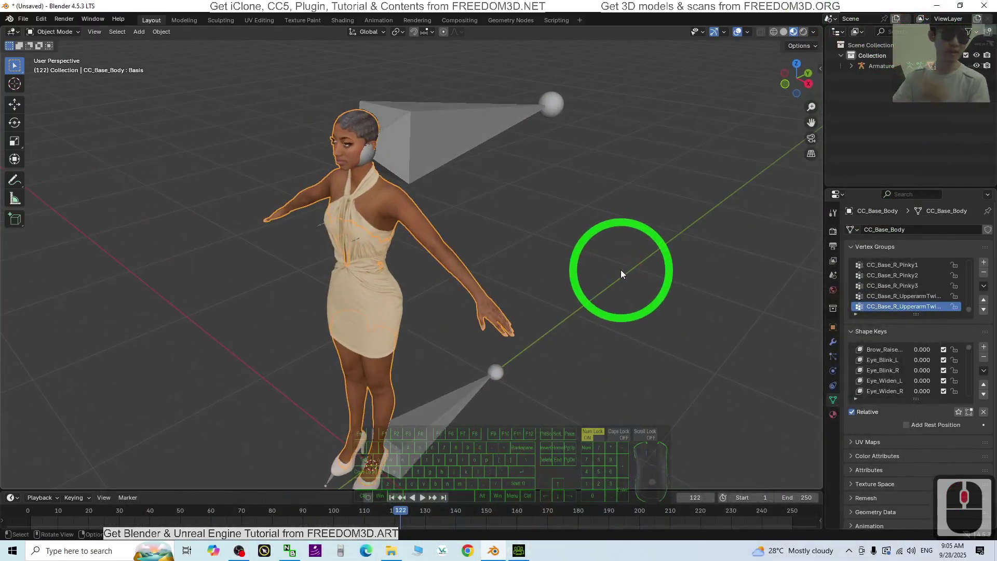
pyautogui.moveTo(620, 269); pyautogui.dragTo(552, 313, button='middle')
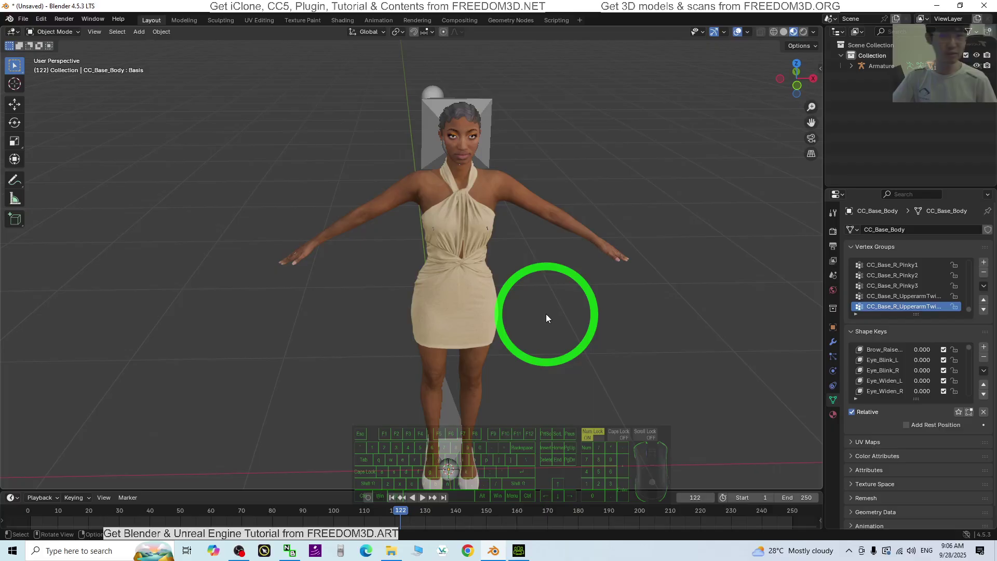
pyautogui.moveTo(554, 332); pyautogui.dragTo(527, 554, button='middle')
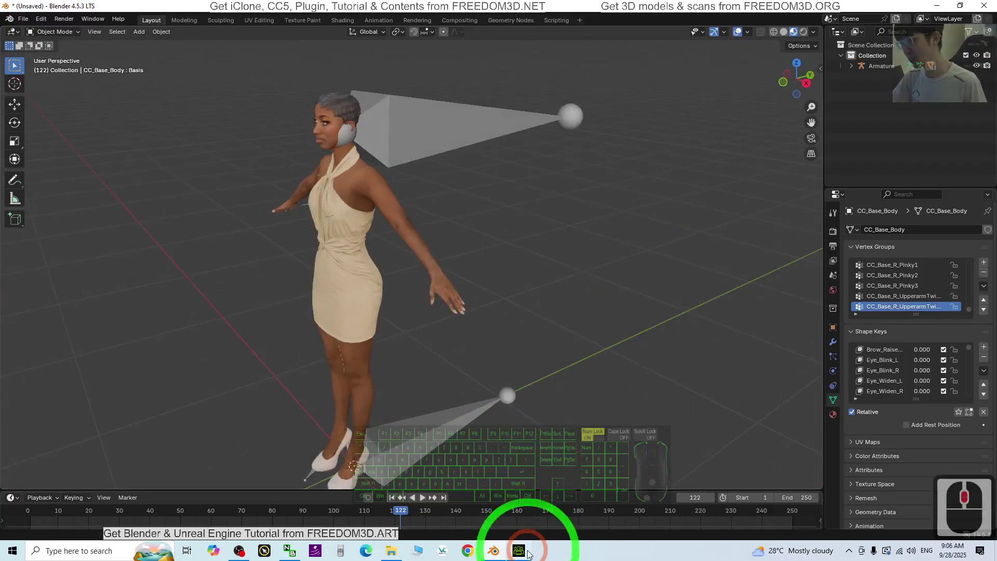
# Switch to Character Creator, examine the clothed HD Ariana character from several angles and distances, and return to Blender.
pyautogui.click(519, 550)
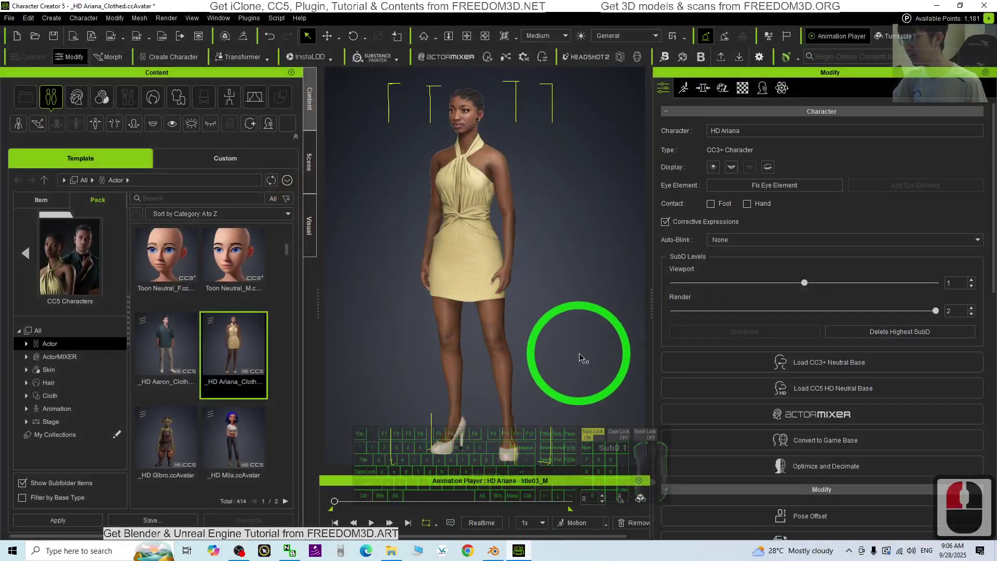
pyautogui.moveTo(564, 363); pyautogui.dragTo(534, 279, button='right')
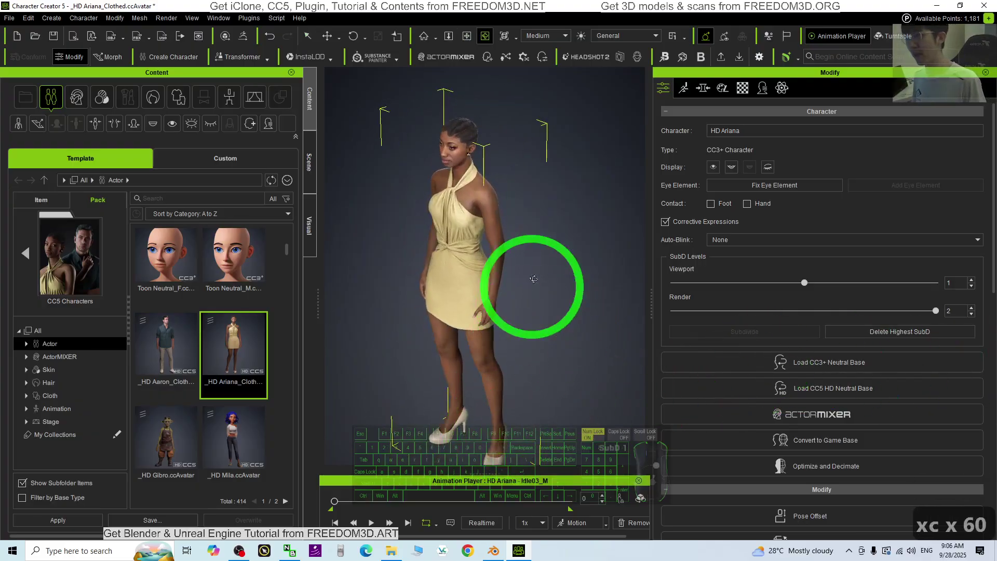
pyautogui.moveTo(533, 278); pyautogui.dragTo(668, 322)
pyautogui.scroll(3, 521, 319)
pyautogui.keyDown('shift'); pyautogui.moveTo(521, 318); pyautogui.dragTo(518, 351, button='middle'); pyautogui.keyUp('shift')
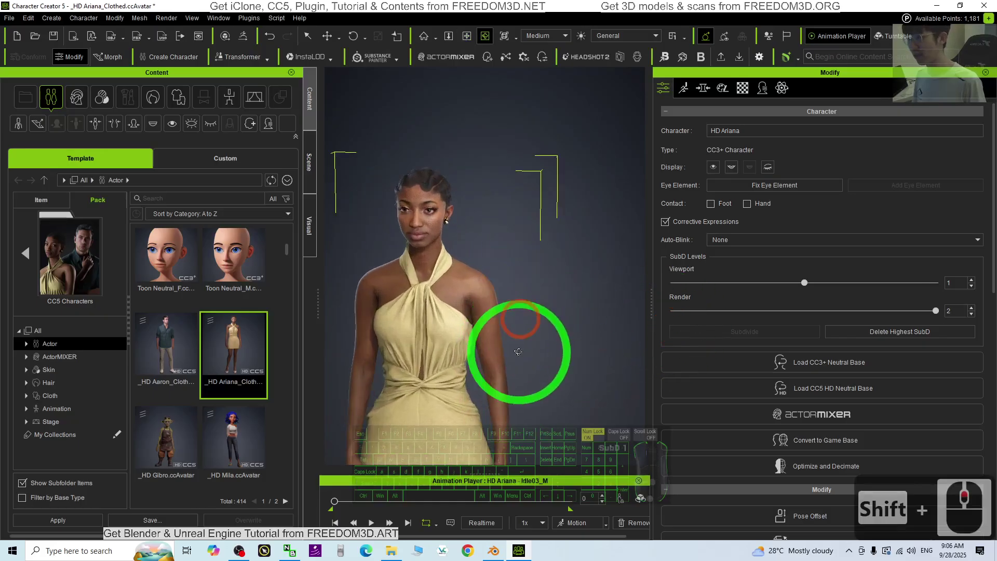
pyautogui.press('c')
pyautogui.press('x')
pyautogui.moveTo(550, 337); pyautogui.dragTo(560, 249)
pyautogui.press('c')
pyautogui.moveTo(559, 255); pyautogui.dragTo(455, 272)
pyautogui.press('c')
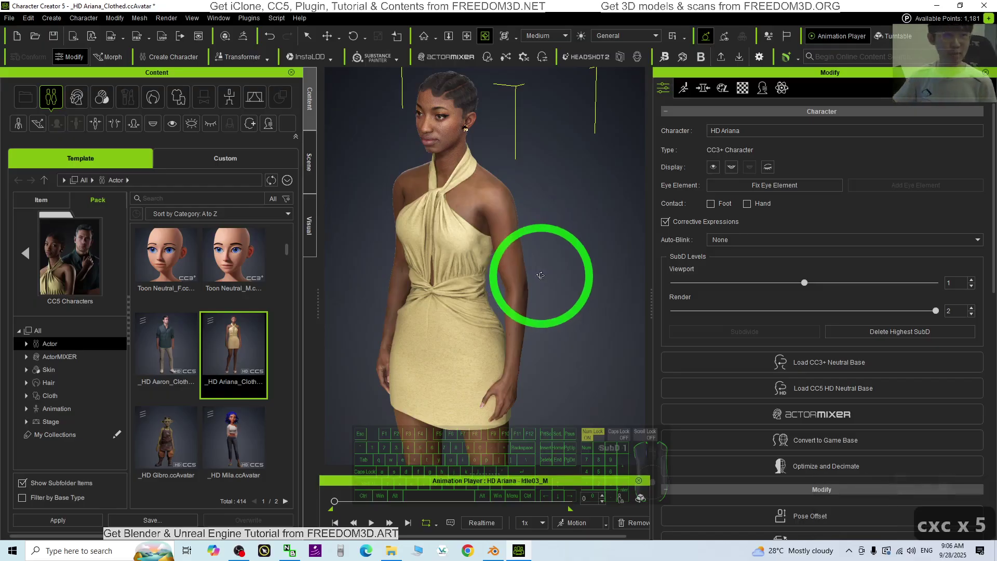
pyautogui.moveTo(424, 335); pyautogui.dragTo(394, 341)
pyautogui.click(518, 549)
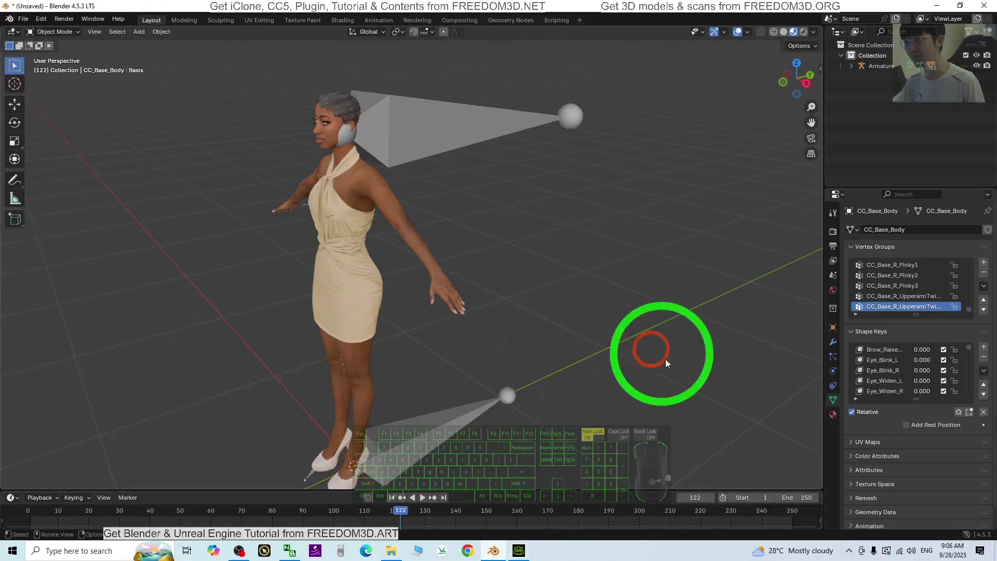